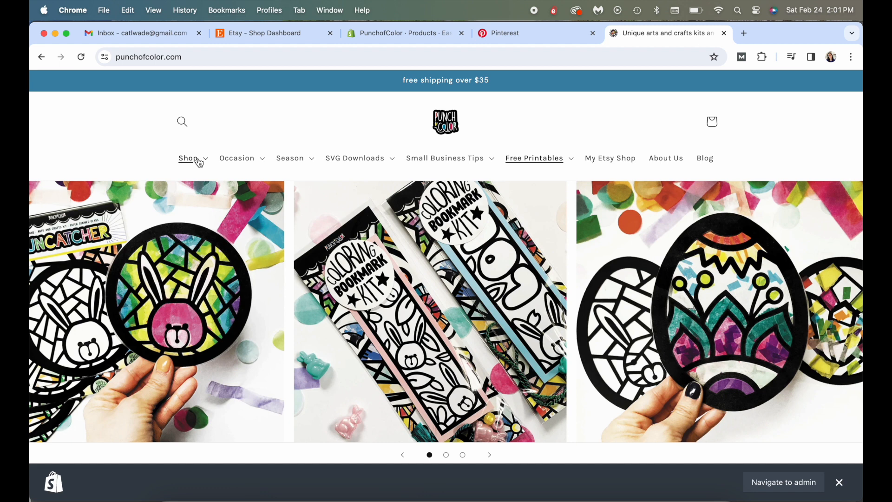
Open the Easter Favor Bags product page from the shop's occasion collections on punchofcolor.com
click(243, 163)
click(238, 211)
scroll(386, 253, down, 3)
click(385, 253)
scroll(381, 232, down, 2)
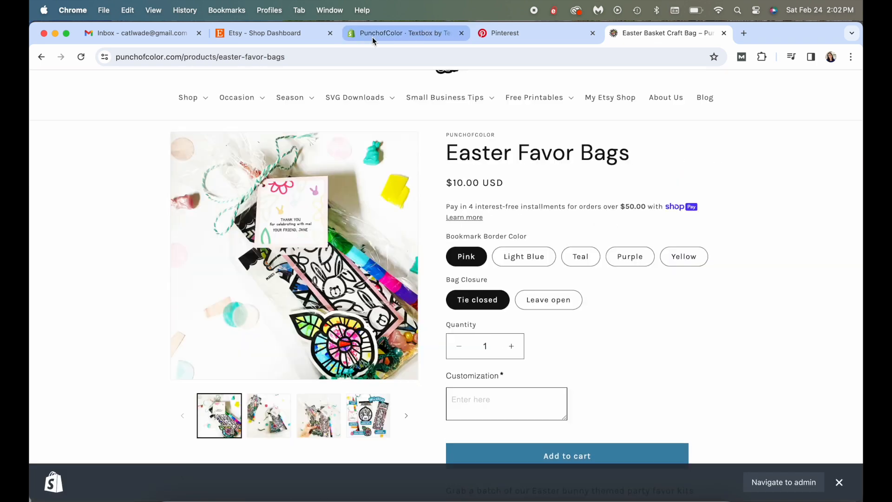
Close the Shopify admin tab and reorder the Pinterest tab to follow the product page tab
click(434, 34)
click(462, 32)
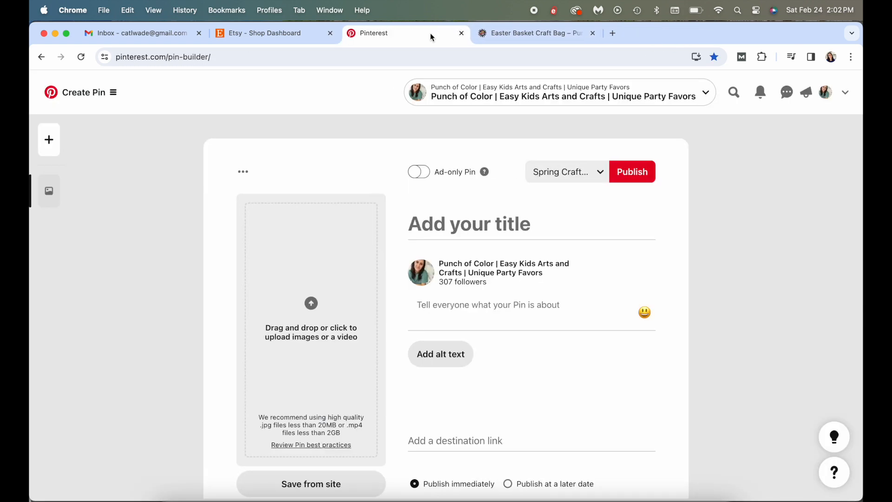
drag(420, 36, 527, 34)
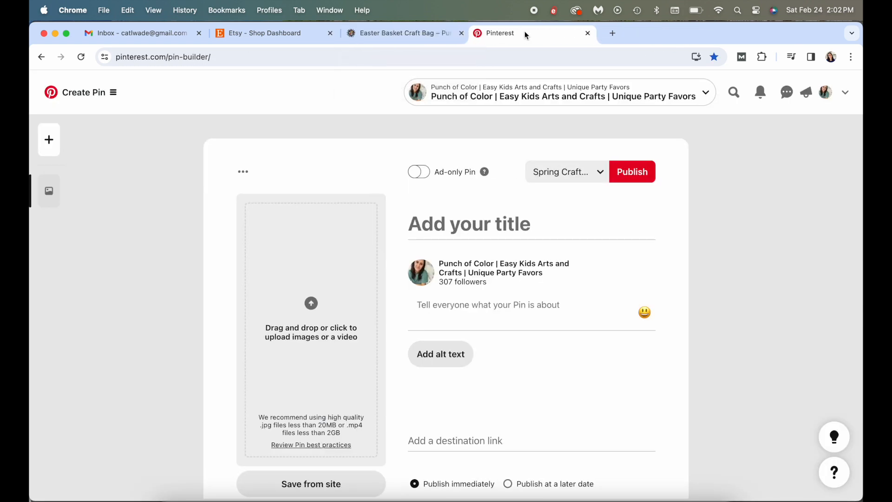
Open Tailwind's Create New Posts page in a new browser tab
click(613, 33)
text(tail)
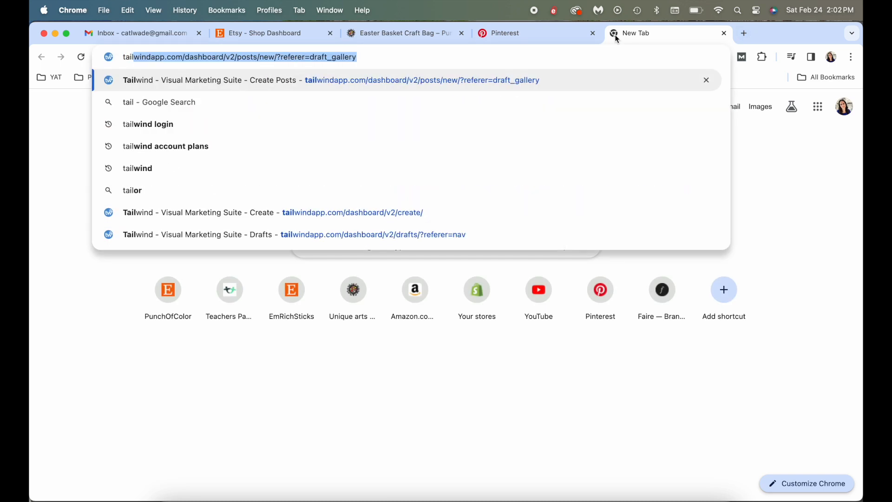
key(Return)
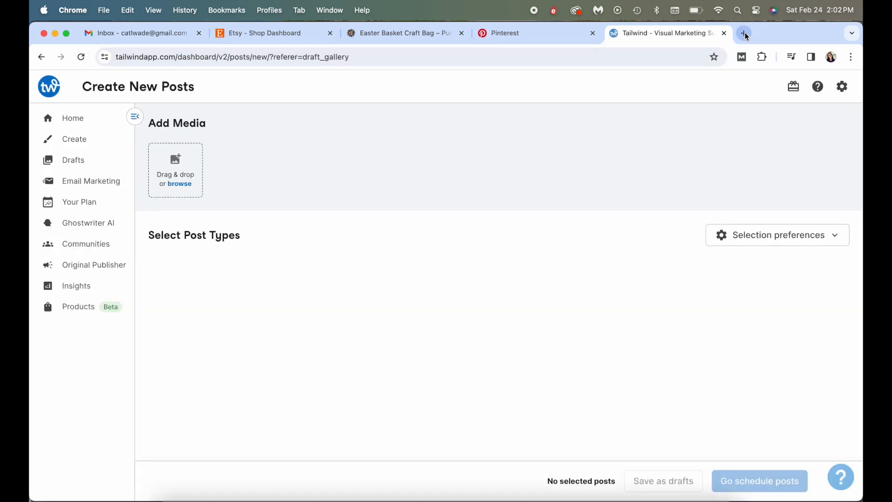
Open trends.pinterest.com in a new browser tab and reorder it ahead of the existing Pinterest tab
click(744, 33)
click(191, 62)
text(t)
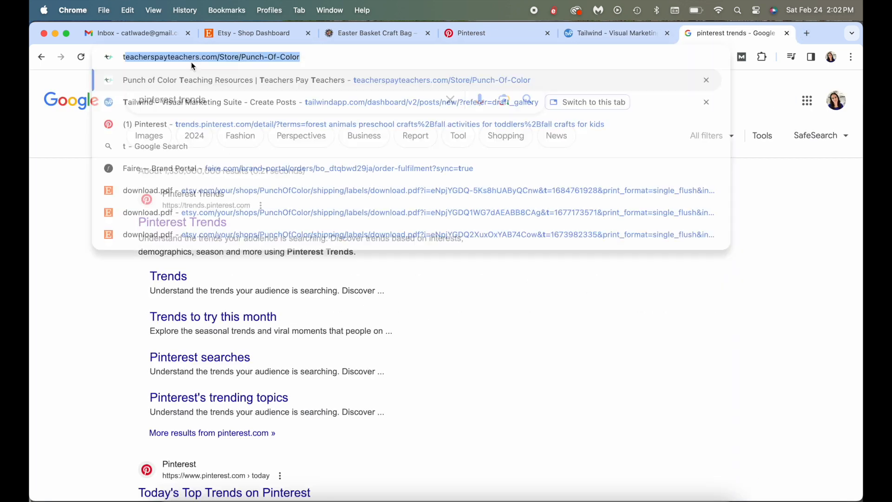
text(rends.pinterest.com)
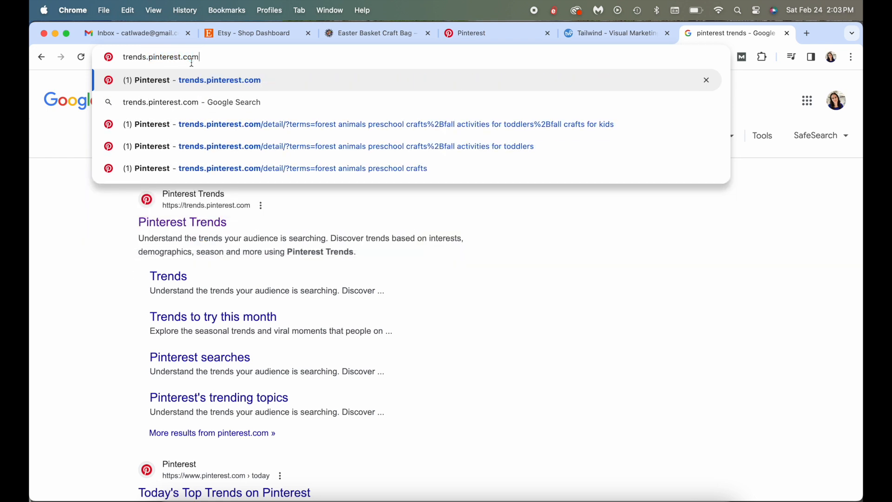
key(BackSpace)
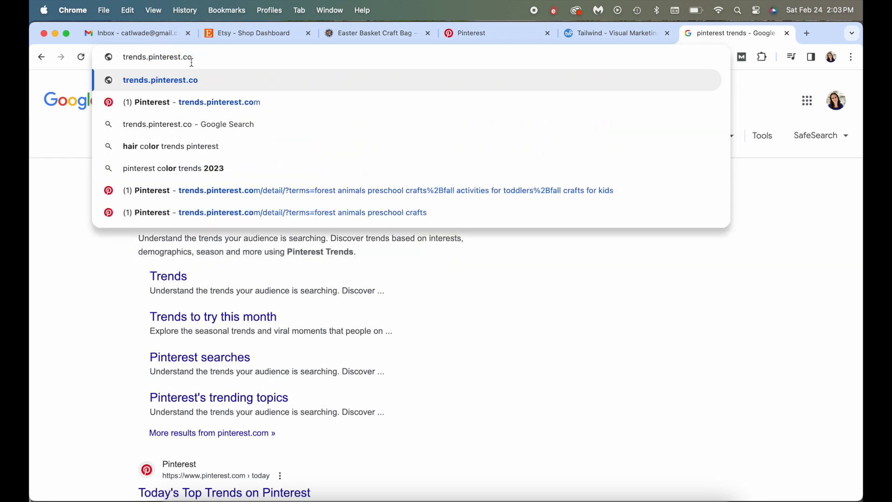
text(m)
key(Return)
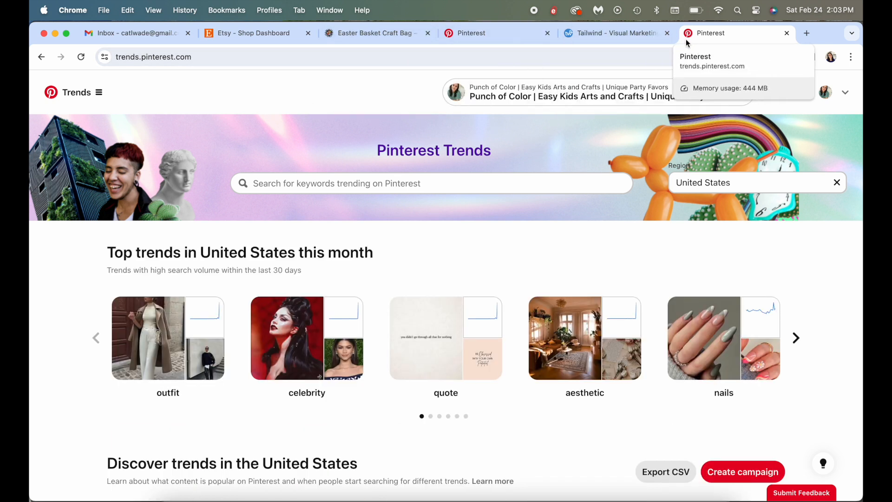
drag(703, 34, 480, 31)
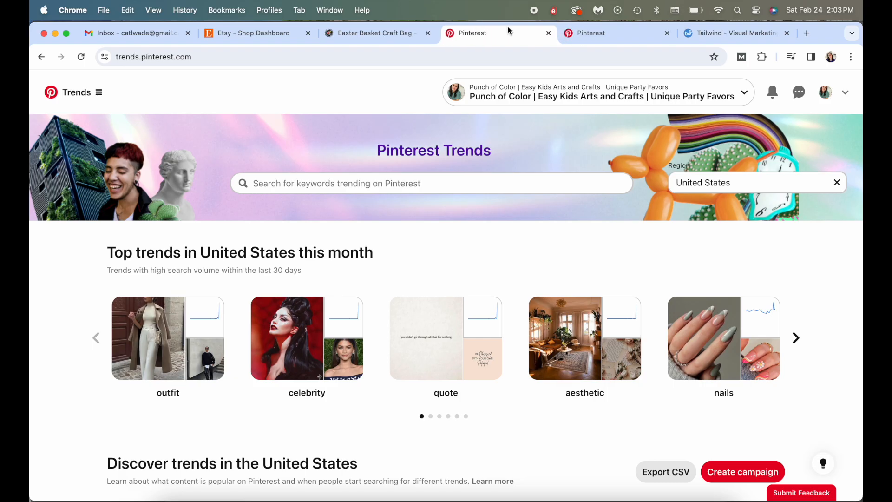
Look through the shop's created pins on its Pinterest profile to review their designs and titles
click(593, 33)
scroll(605, 259, down, 20)
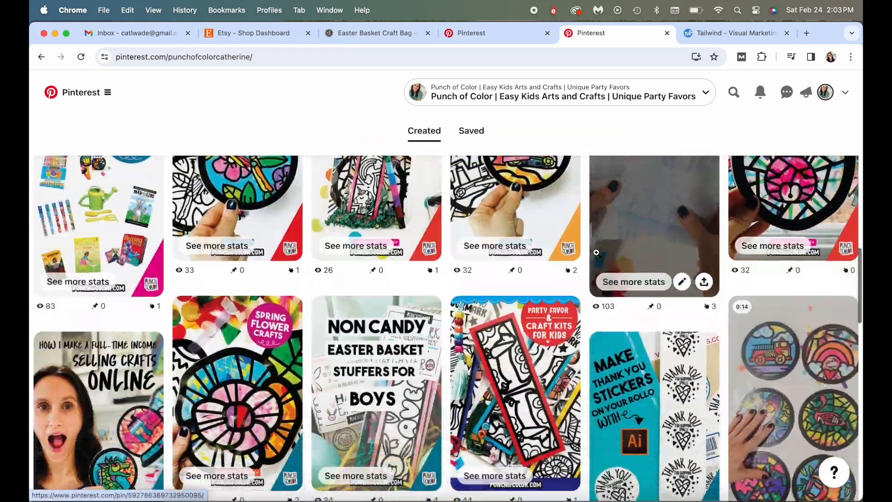
scroll(597, 256, down, 15)
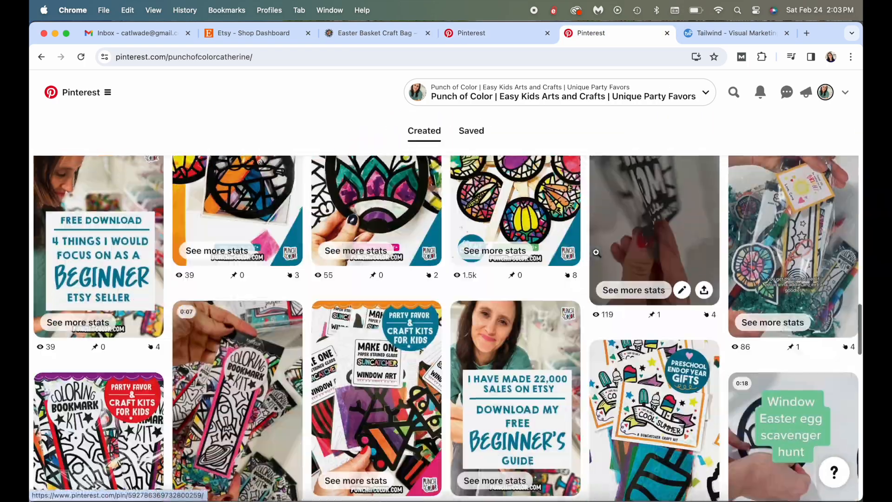
scroll(597, 252, down, 15)
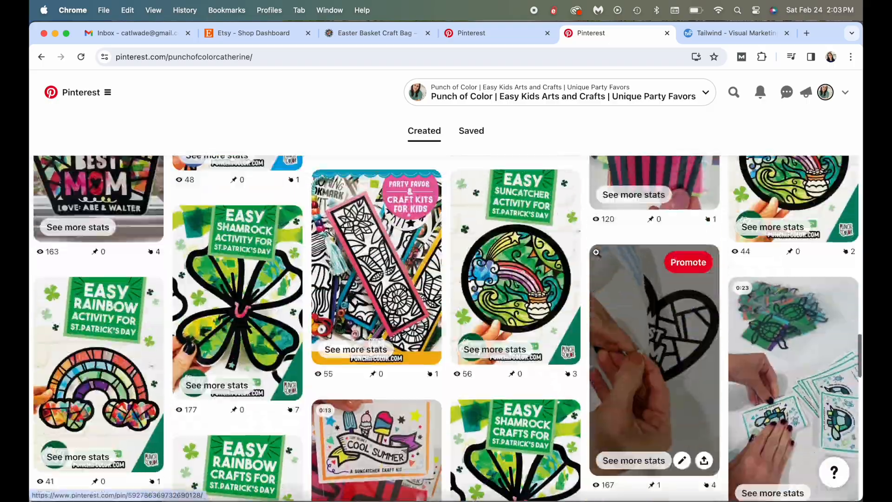
scroll(597, 255, down, 15)
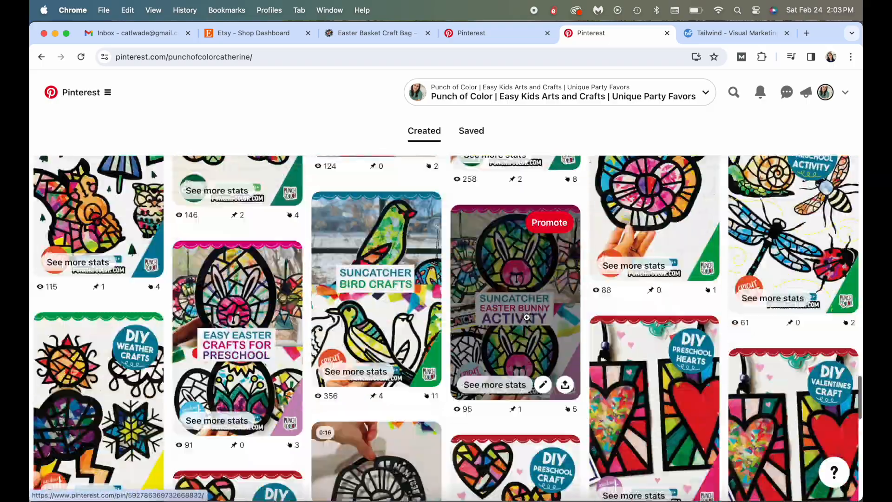
scroll(527, 320, down, 15)
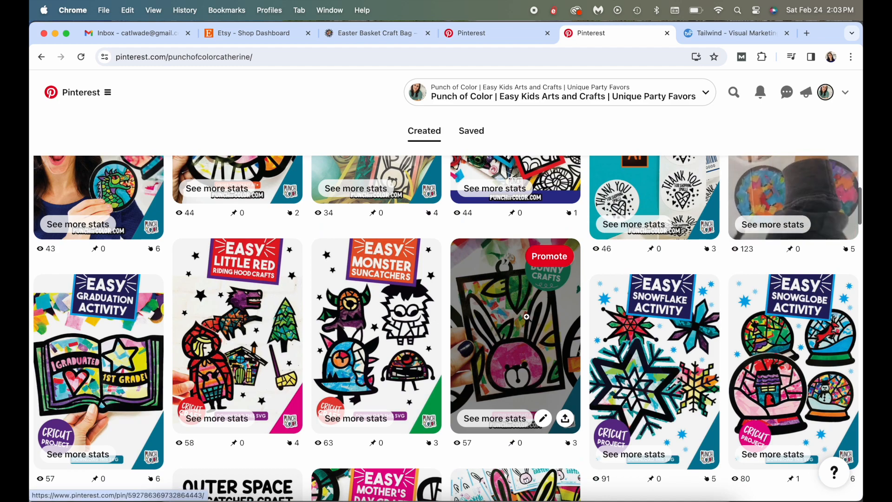
Switch to Illustrator, bring up 2023Background.ai, turn on Trim View and make Layer 1 active
key(ctrl+Up)
click(336, 212)
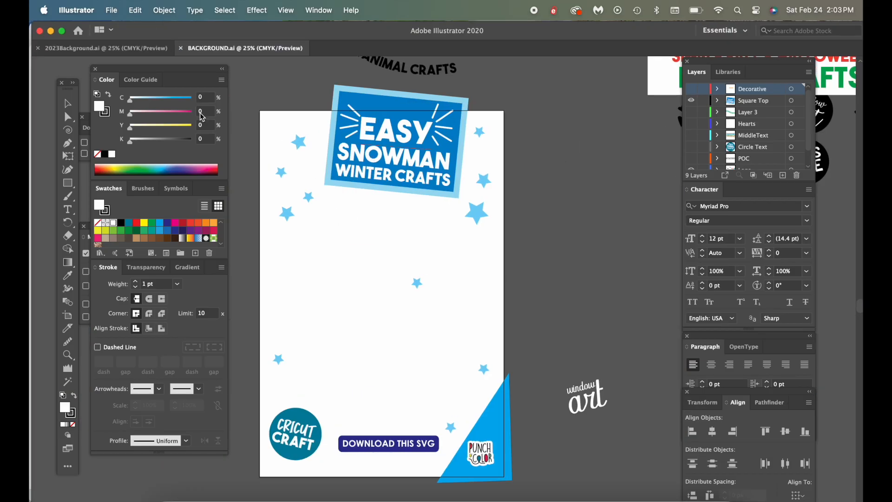
click(134, 53)
click(286, 10)
mouse_move(310, 115)
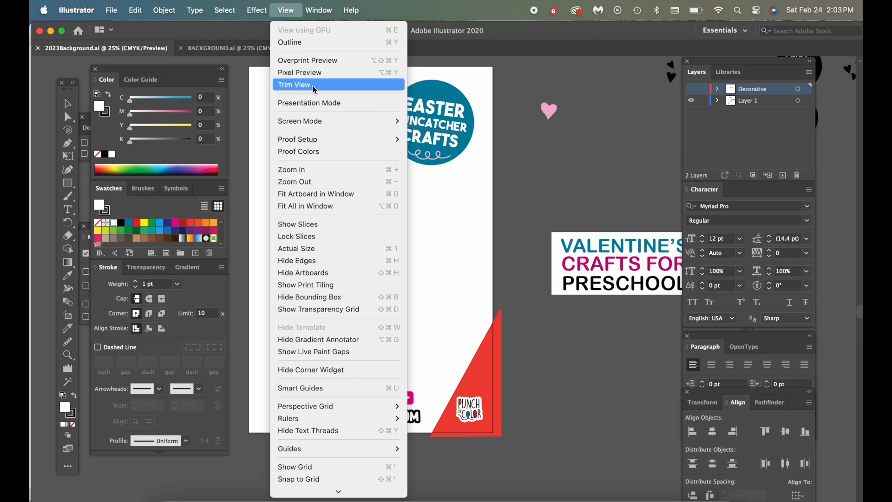
click(694, 58)
click(750, 100)
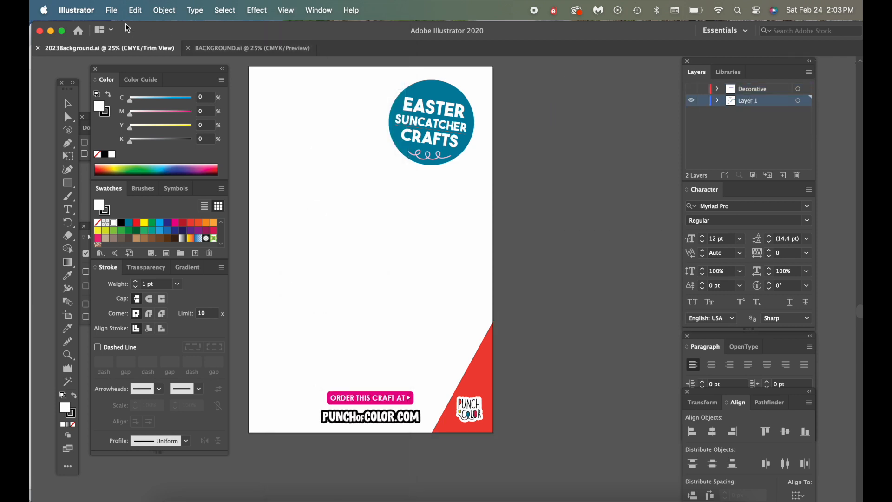
Place the BunnyKit.jpg photo from the bunny search results into the pin template on Layer 1
click(118, 10)
click(135, 196)
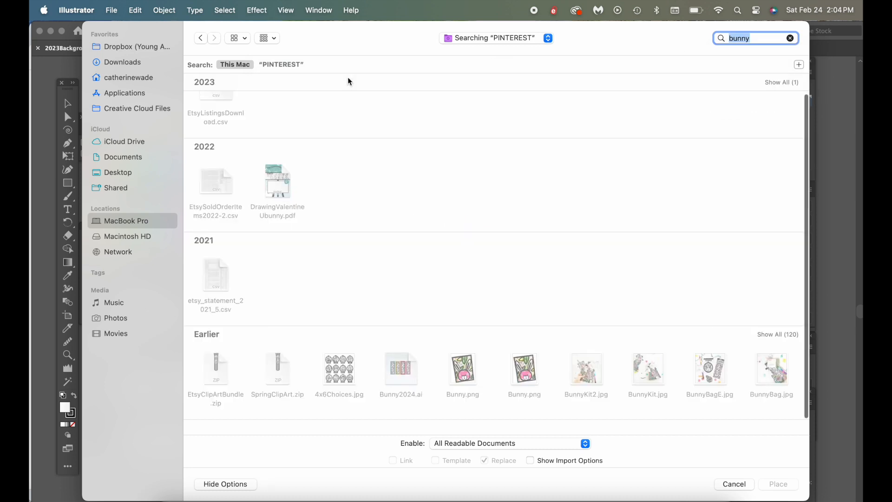
scroll(422, 215, down, 2)
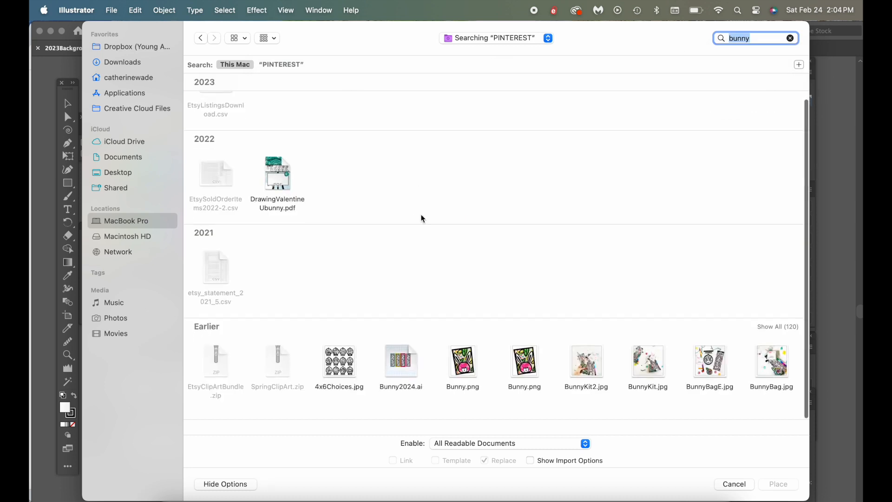
click(777, 334)
scroll(649, 303, down, 3)
click(648, 217)
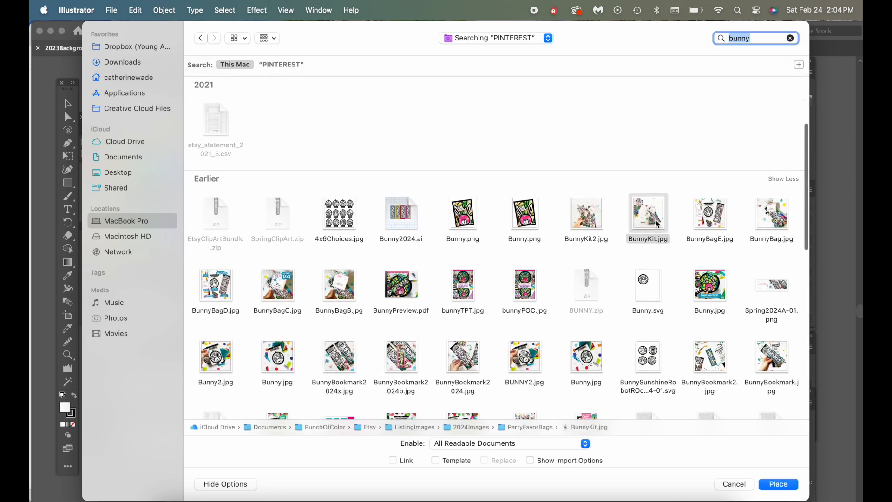
click(774, 483)
click(318, 157)
Enlarge and position the placed photo behind the artwork so the favor bag fills the artboard, and lock it
drag(318, 157, 441, 280)
drag(509, 348, 239, 132)
drag(319, 211, 335, 219)
drag(369, 74, 369, 78)
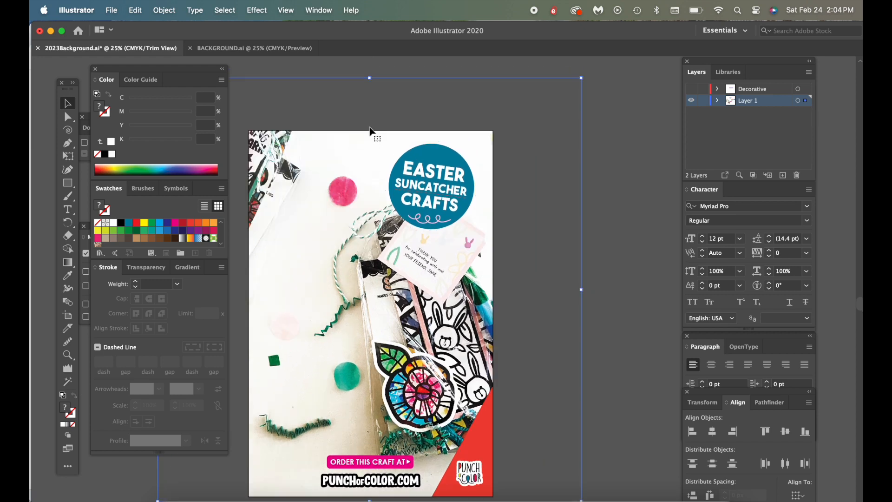
scroll(370, 127, down, 3)
drag(392, 278, 358, 288)
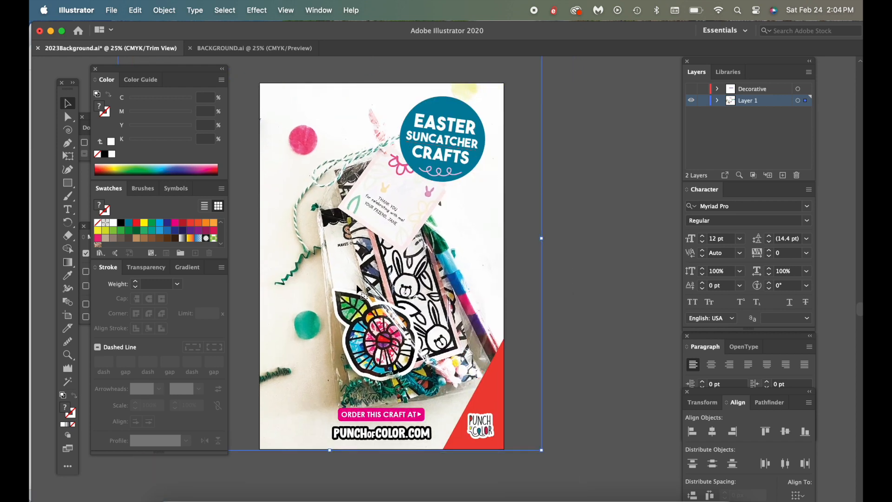
key(super+2)
Move the round "EASTER SUNCATCHER CRAFTS" badge off the artboard
click(600, 281)
click(428, 106)
drag(377, 91, 458, 166)
drag(453, 145, 572, 400)
Try a magenta fill on the corner triangle and a teal blue fill on the "ORDER THIS CRAFT AT" label
click(491, 392)
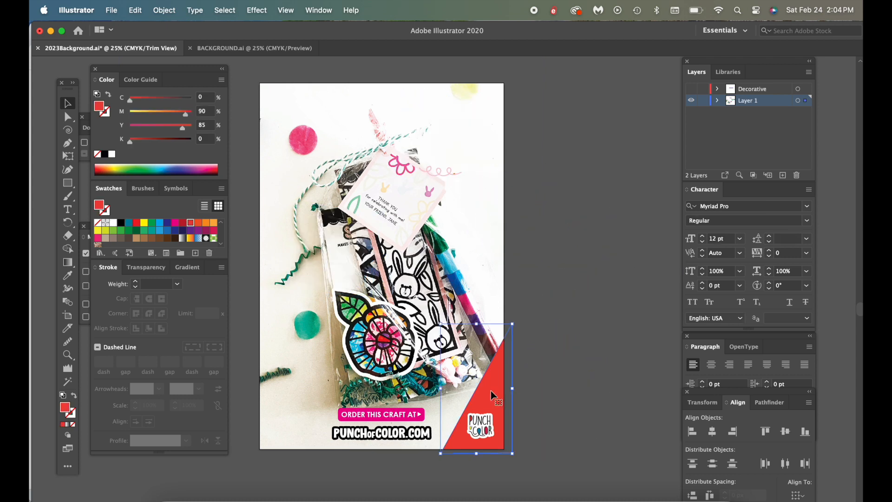
click(174, 223)
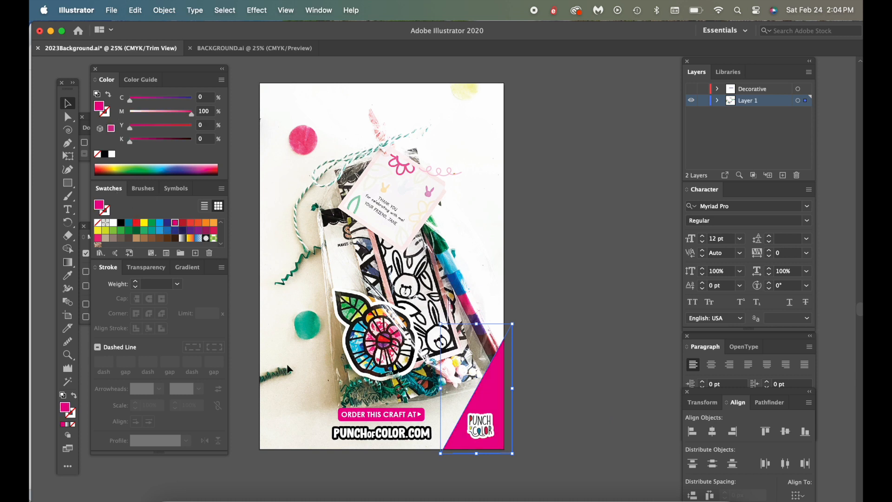
click(342, 418)
click(129, 223)
Recolor the corner triangle teal blue and fill the "ORDER THIS CRAFT AT" label with pink at 85% magenta
click(500, 384)
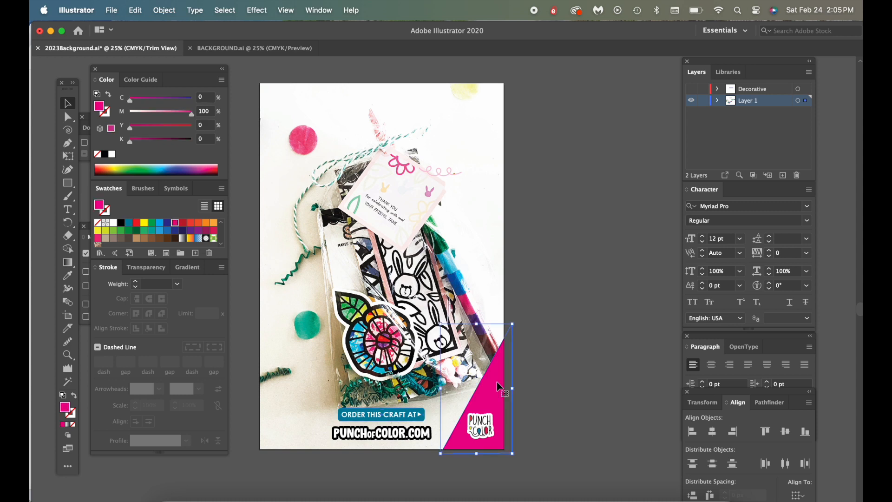
click(130, 224)
click(338, 418)
click(175, 223)
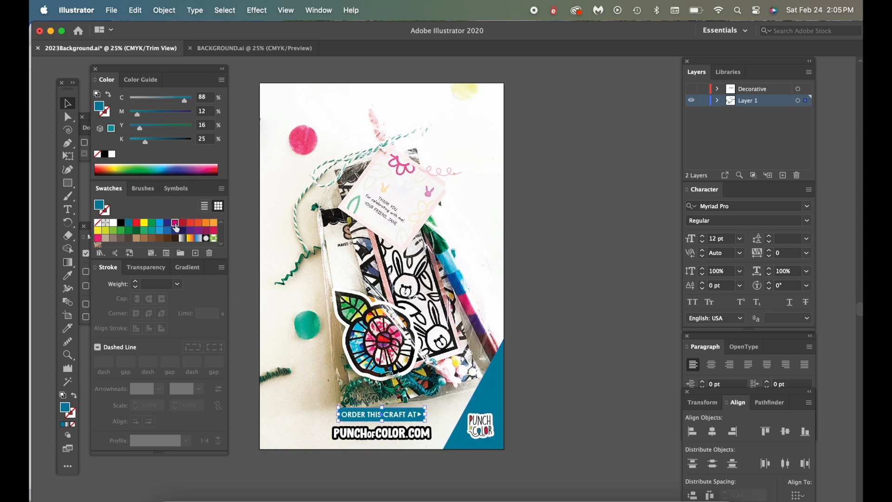
click(182, 113)
click(324, 341)
Change the pink label's text to "ORDER THIS GIFT AT"
key(super+minus)
key(super+equal)
key(super+equal)
key(super+equal)
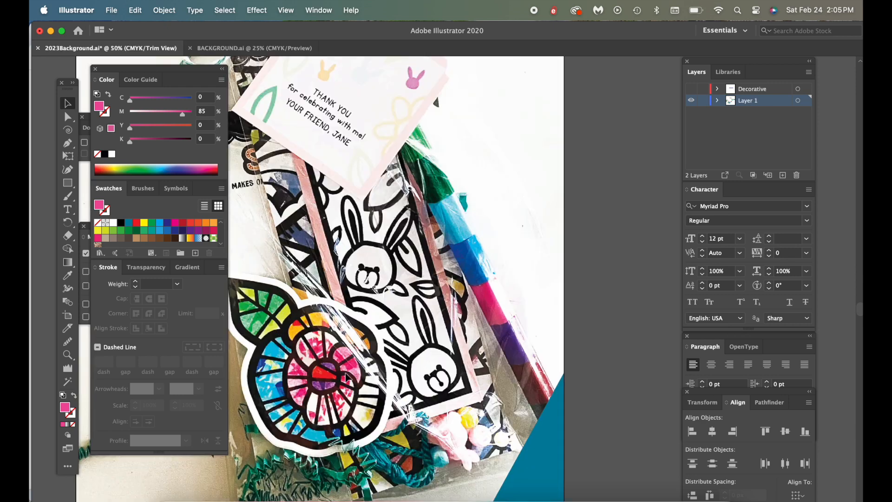
scroll(360, 391, down, 4)
key(t)
click(340, 441)
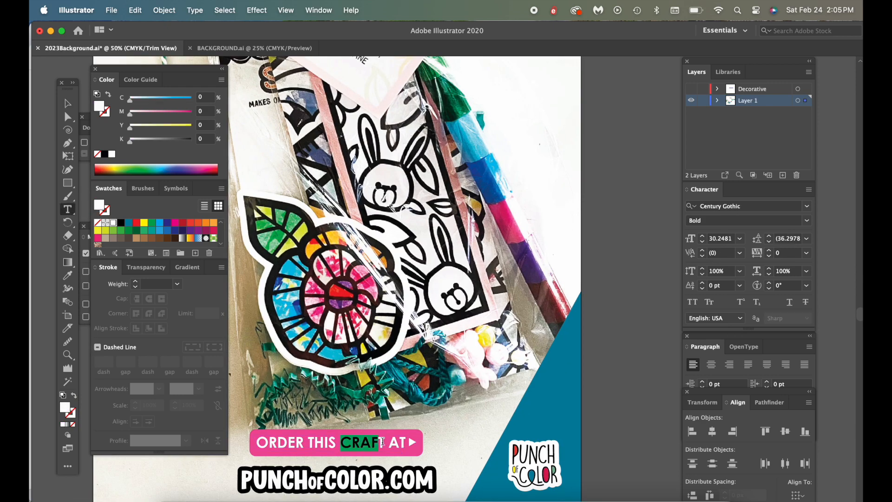
text(GI)
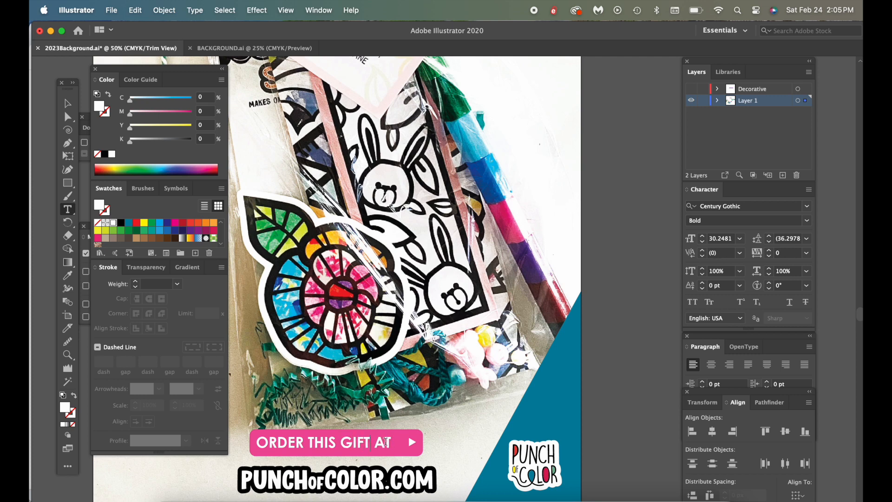
key(Escape)
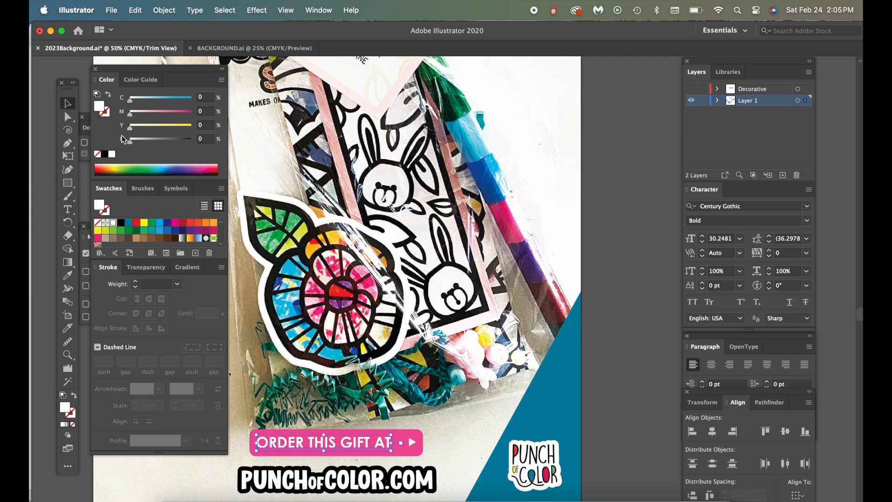
Shift the white arrow closer to the label text and shorten the pink label to fit
click(414, 445)
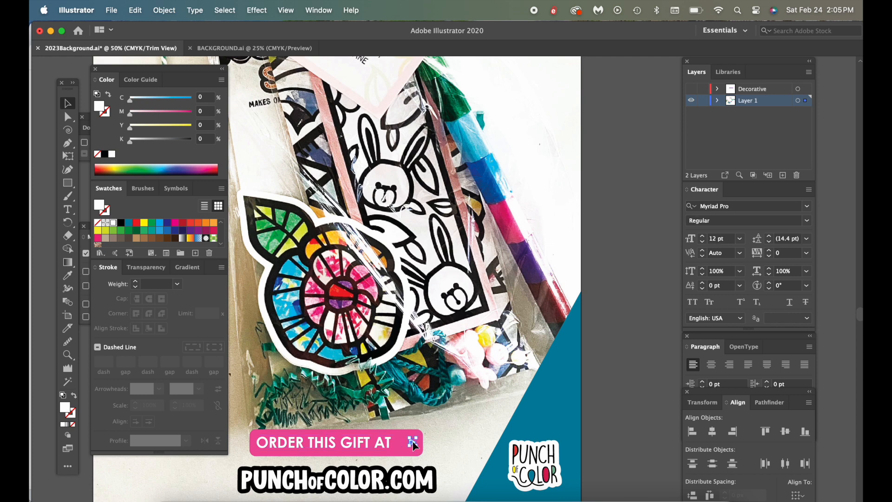
click(421, 444)
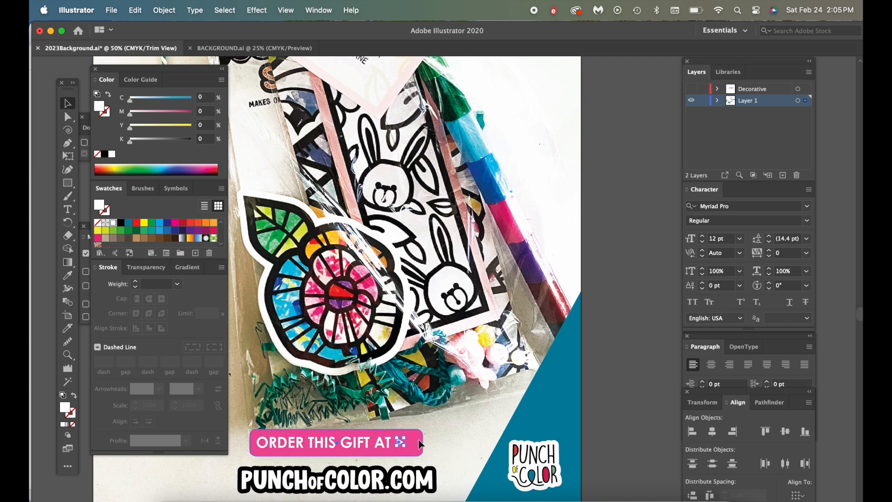
drag(424, 443, 410, 444)
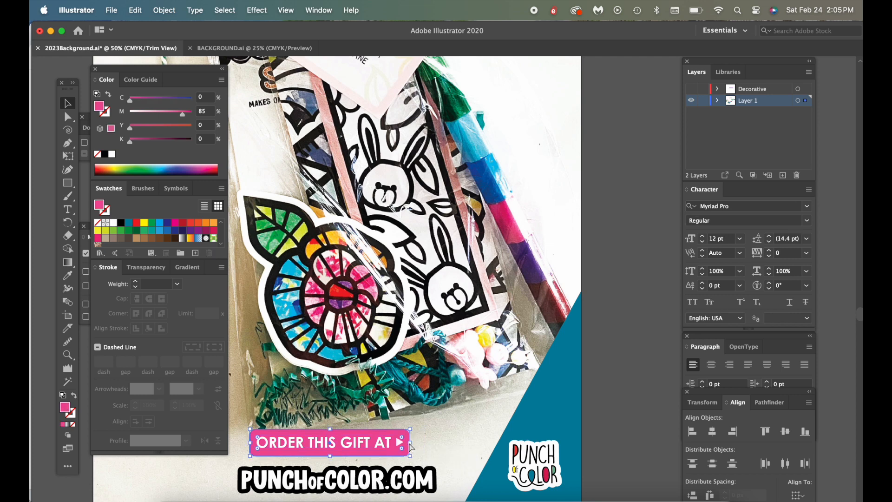
key(super+minus)
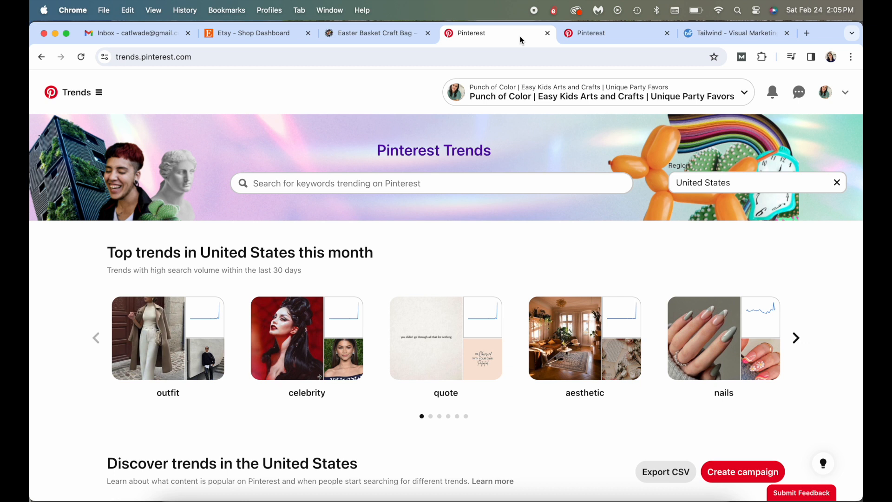
Switch to Chrome and search Pinterest Trends for the keyword "easter basket"
click(406, 183)
text(easter)
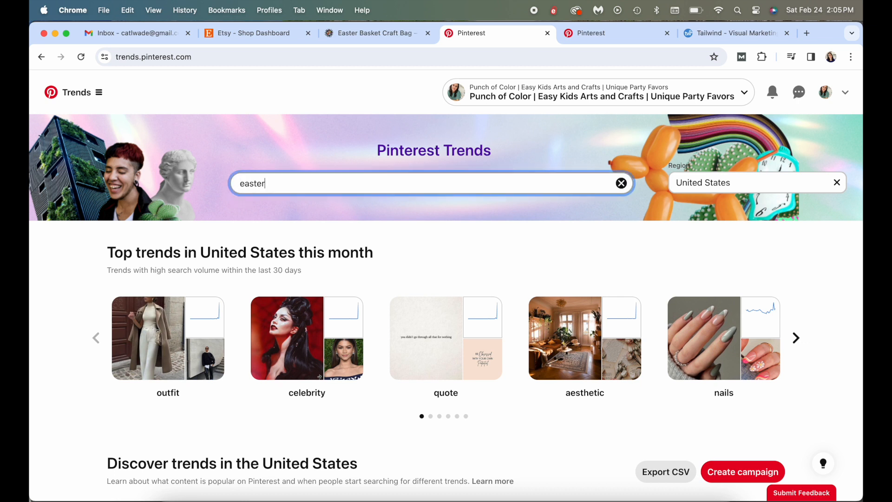
text( basket)
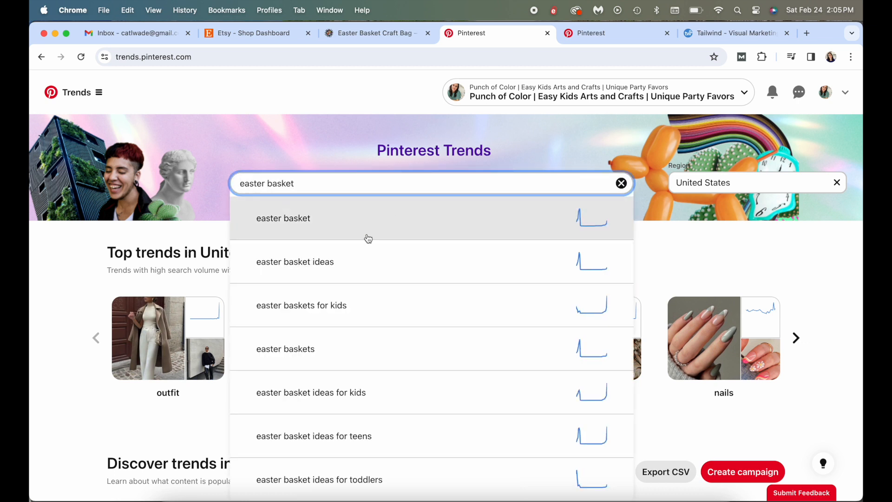
Open the trend graph for "easter baskets for kids" and add "easter basket stuffers" to the comparison
click(347, 310)
click(324, 185)
text(easter basket)
key(BackSpace)
key(BackSpace)
text(t)
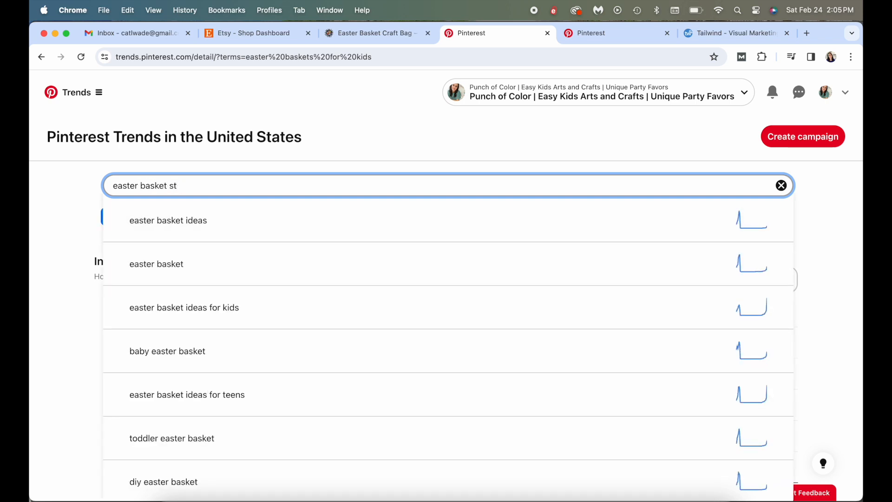
click(314, 228)
scroll(311, 222, down, 1)
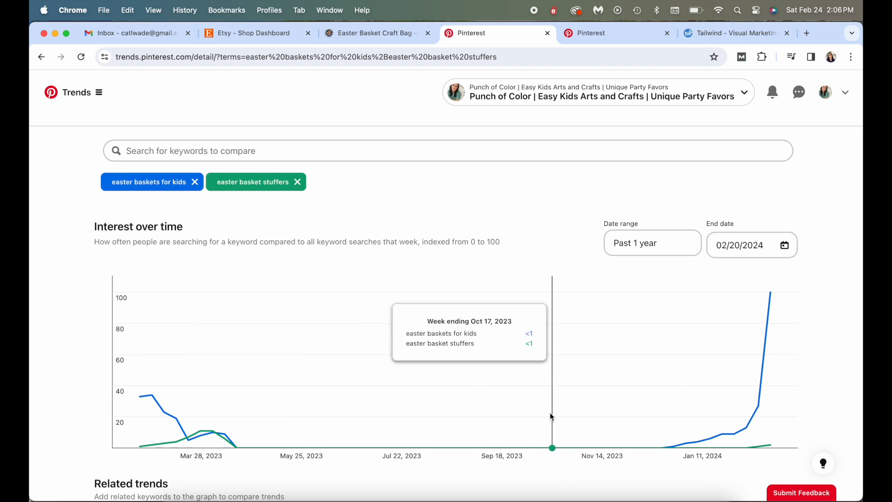
mouse_move(774, 305)
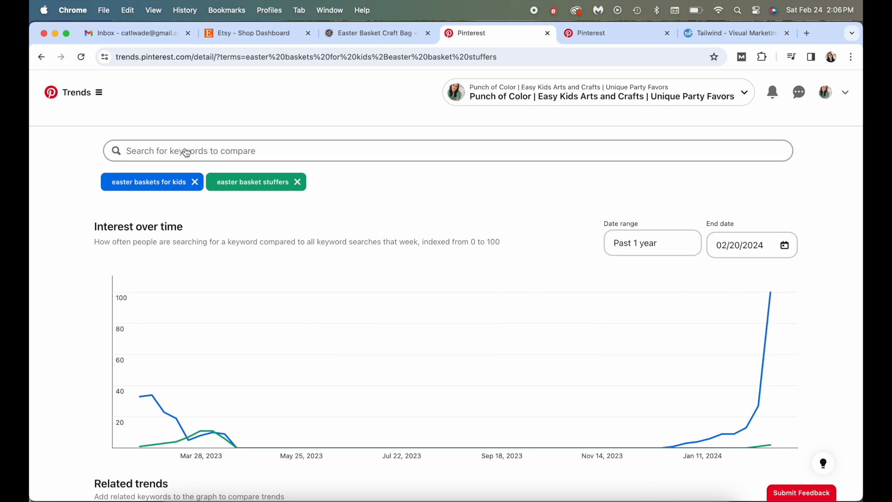
Add the keywords "easter gifts for kids" and "easter crafts" to the trend comparison
click(163, 154)
text(easter gift)
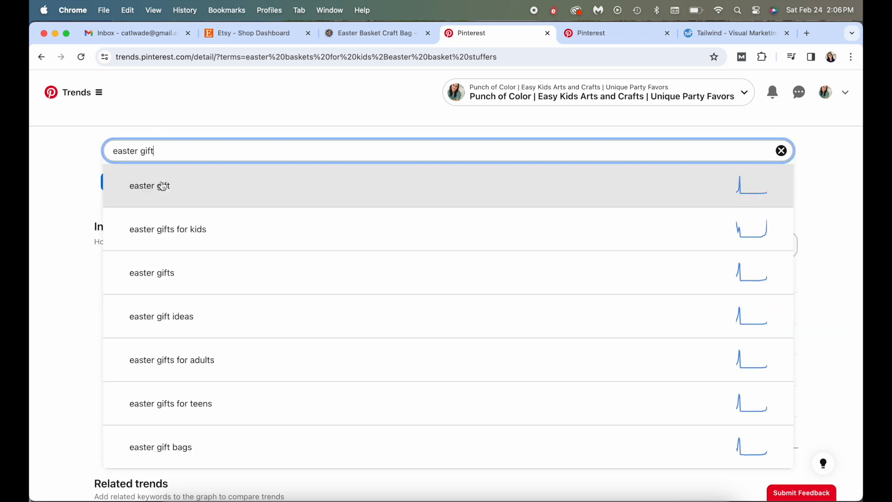
click(176, 230)
click(206, 155)
text(easter crafts)
key(Return)
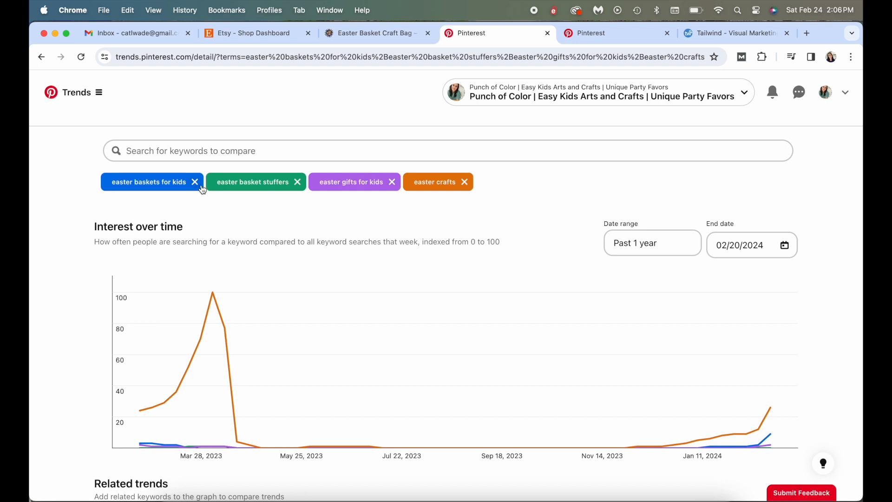
Replace "easter baskets for kids" with "non candy easter basket ideas" in the trend comparison
click(195, 183)
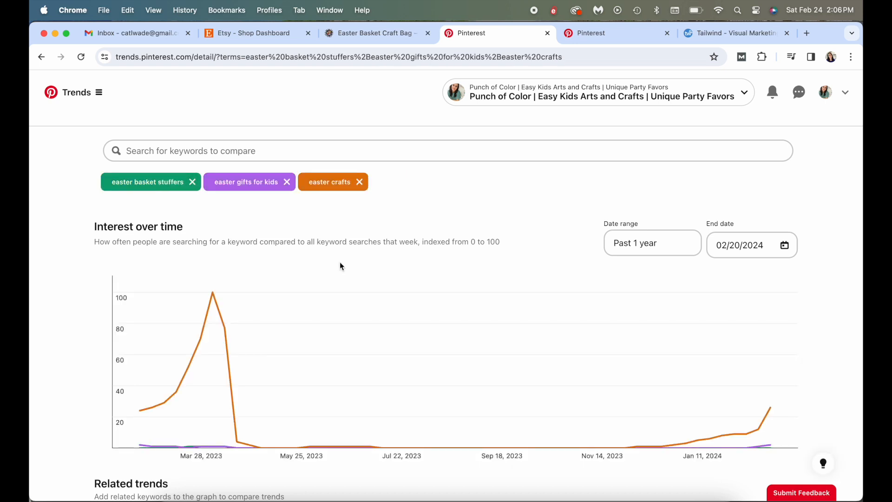
mouse_move(217, 295)
click(256, 152)
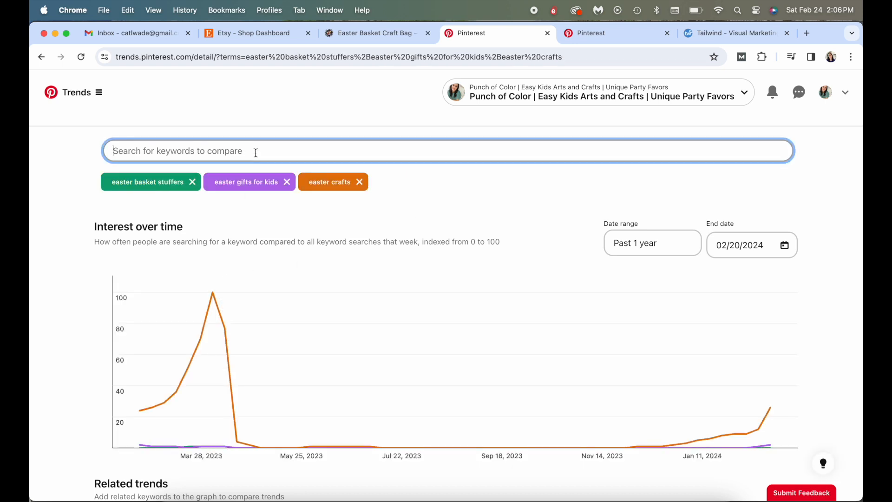
text(non candy)
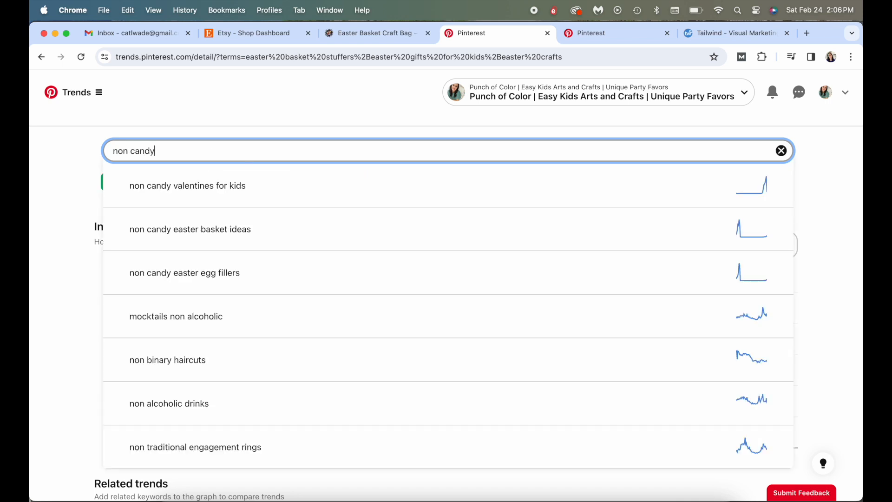
click(247, 229)
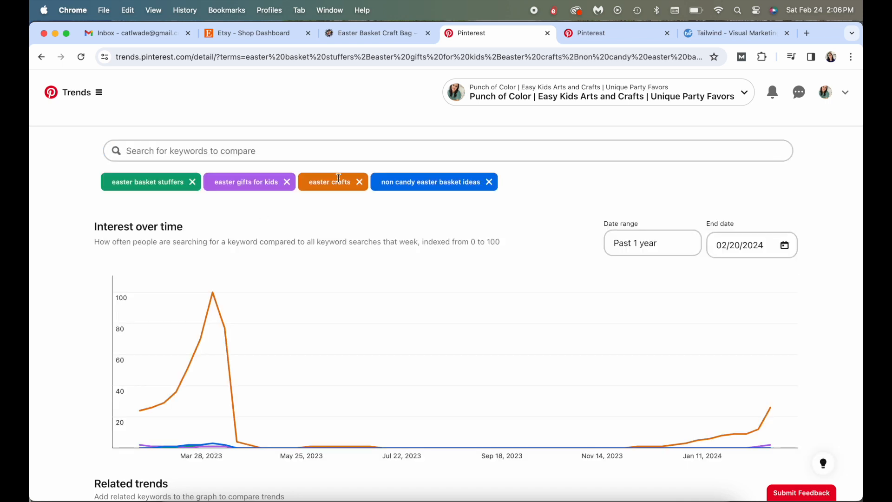
Remove "easter crafts" and "easter basket stuffers" from the comparison and examine the remaining keywords' interest over time
click(360, 183)
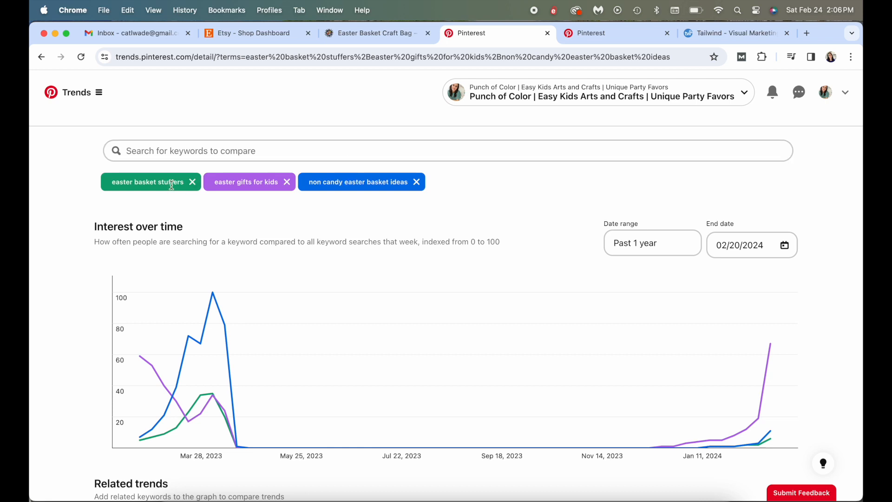
mouse_move(768, 347)
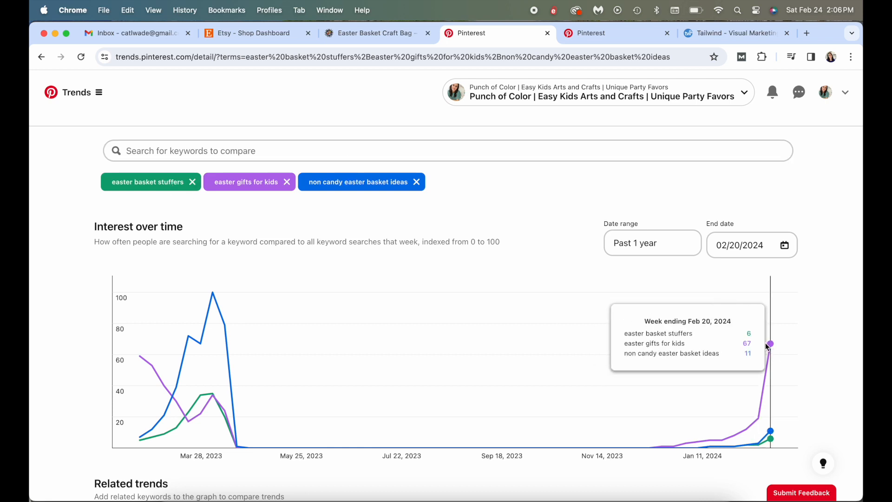
mouse_move(142, 360)
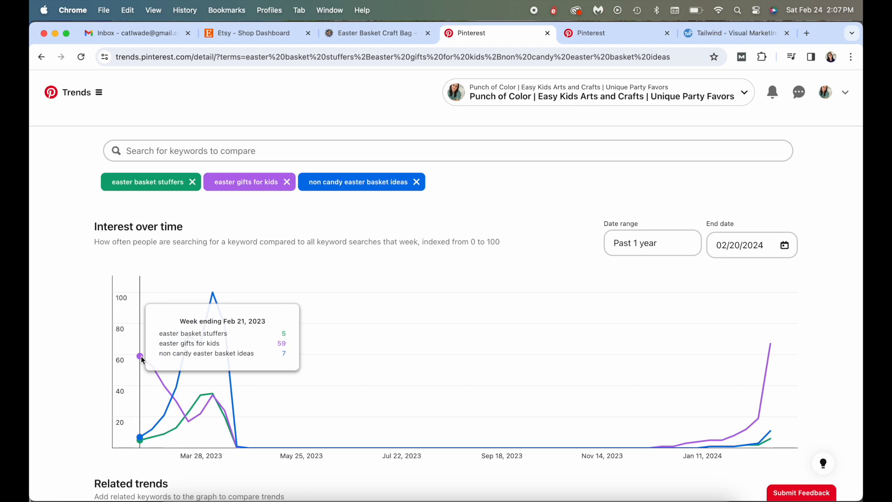
click(192, 181)
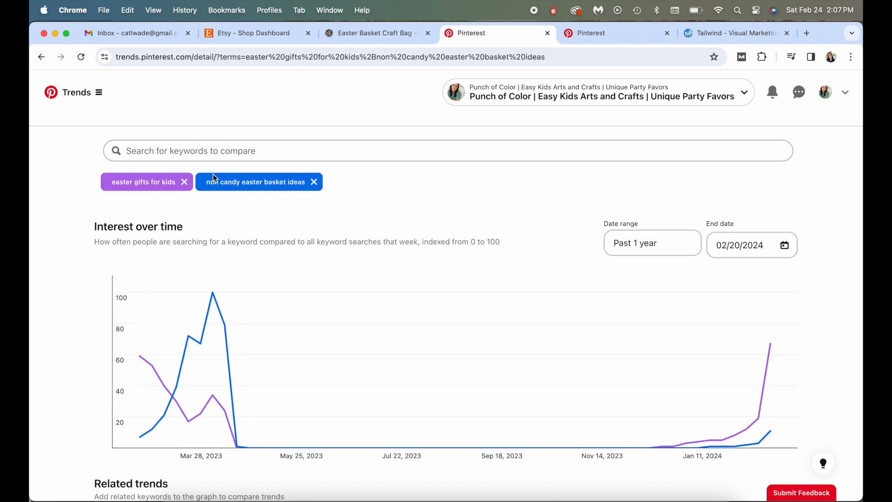
Switch to Illustrator and copy the snowman headline sign from BACKGROUND.ai onto the pin in 2023Background.ai
key(ctrl+Up)
click(258, 120)
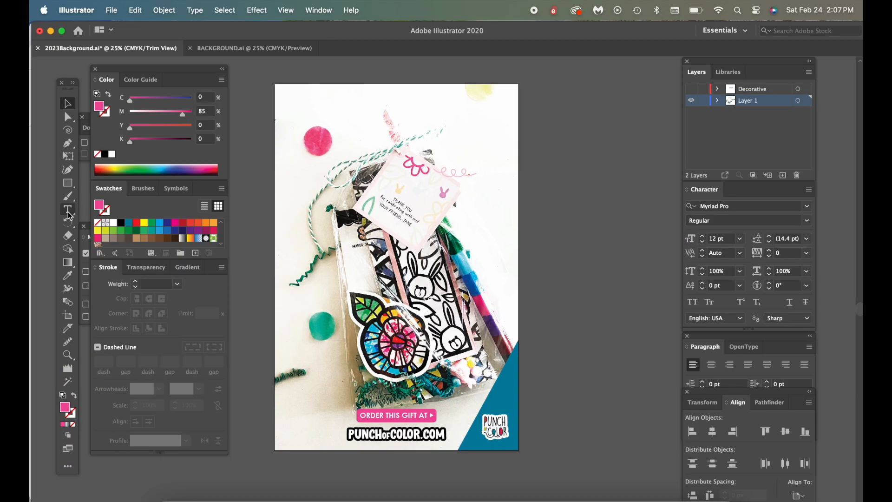
click(223, 50)
drag(325, 90, 459, 195)
key(super+c)
click(162, 49)
key(super+f)
click(572, 178)
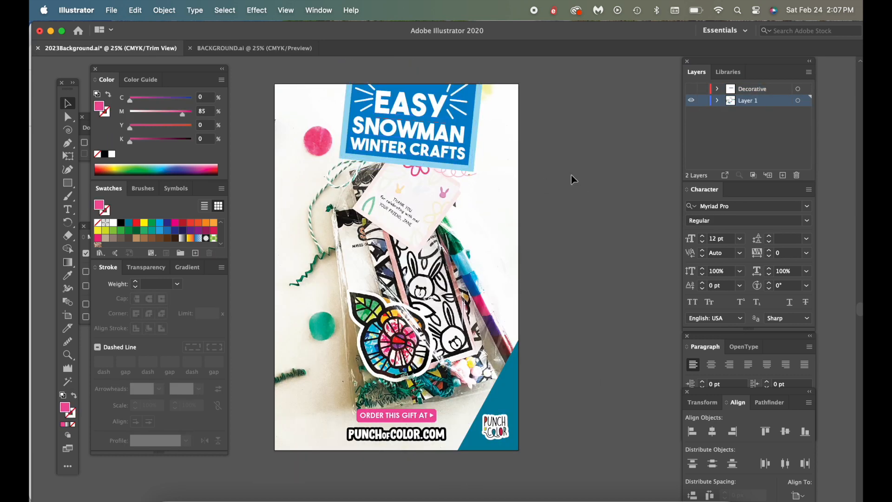
Fill the headline sign with purple and recolor its border mint with 17% cyan and 14% yellow
click(388, 87)
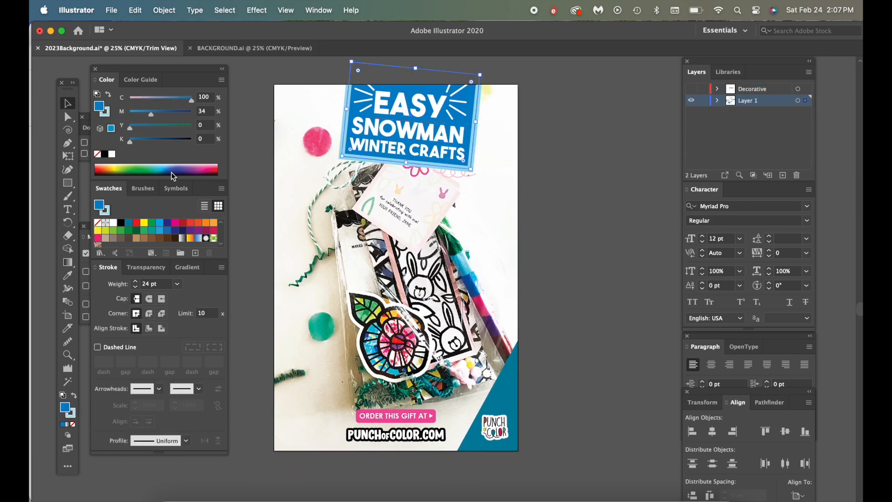
click(196, 168)
click(106, 112)
drag(133, 128, 139, 129)
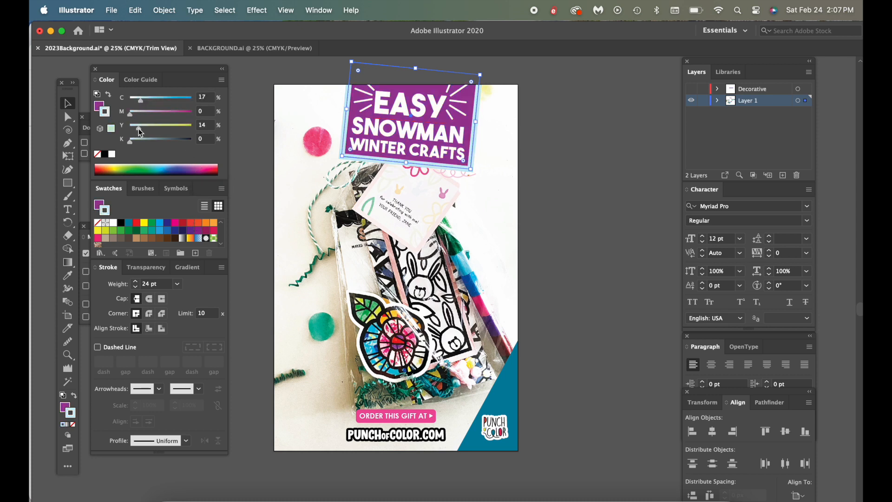
Change the sign's second line to "EASTER" and its third line to "GIFTS FOR KIDS"
click(295, 79)
scroll(321, 107, right, 1)
scroll(343, 130, up, 1)
click(387, 124)
click(380, 140)
click(379, 163)
double_click(392, 154)
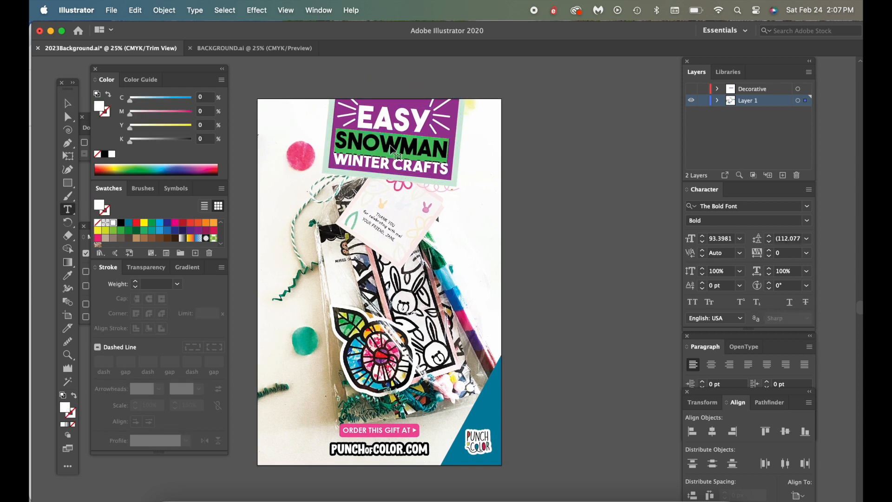
text(EASTER)
drag(340, 157, 450, 168)
text(GIFTS FOR KIDS)
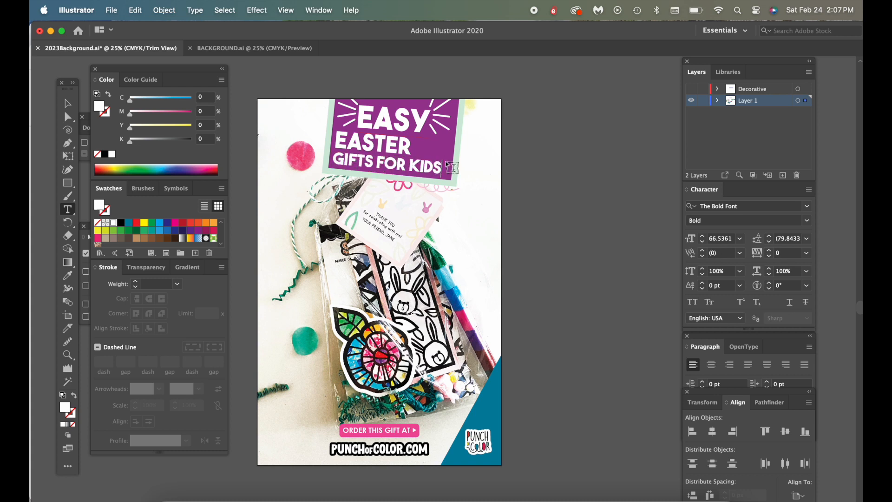
Change the sign's top line to "NON CANDY" and scale it down to fit the sign
click(69, 102)
key(t)
double_click(415, 119)
text(NON)
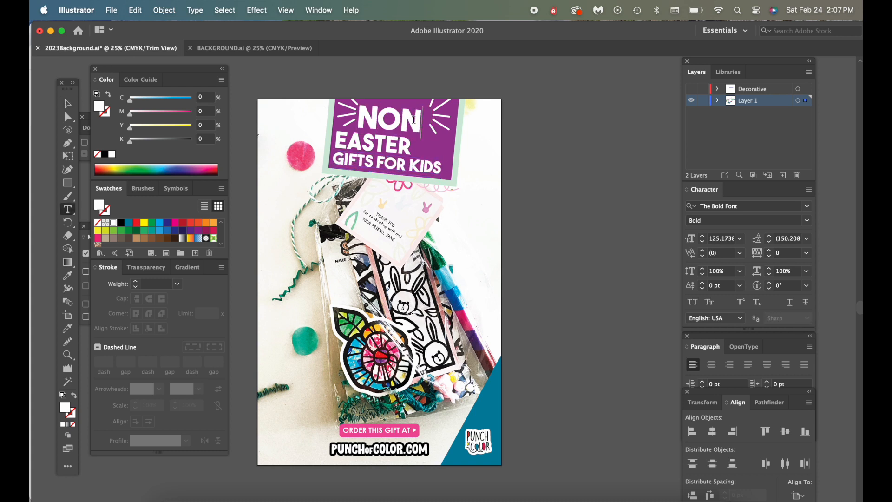
text( CANDY)
click(69, 104)
drag(524, 132, 456, 128)
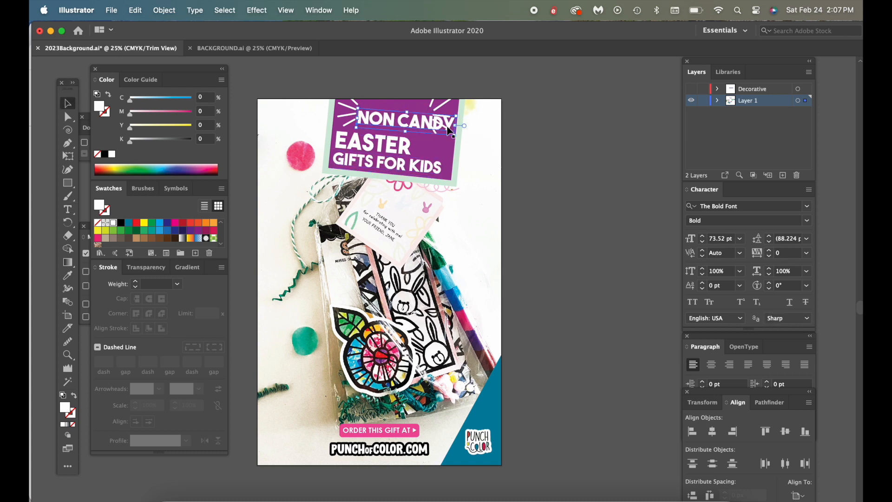
Change the sign's top line to "CRAFTY" and position it between the white burst lines
key(t)
triple_click(383, 122)
text(CRAFTY)
key(Escape)
drag(382, 120, 382, 116)
drag(422, 120, 431, 121)
click(422, 72)
Enlarge "EASTER" to span the sign's width and space it evenly between "CRAFTY" and "GIFTS FOR KIDS"
mouse_move(398, 145)
mouse_down()
mouse_move(416, 145)
mouse_move(391, 160)
mouse_up()
key(super+equal)
key(super+equal)
key(super+equal)
drag(449, 359, 420, 376)
scroll(607, 352, down, 3)
scroll(606, 353, right, 1)
scroll(606, 352, up, 1)
click(420, 364)
click(442, 354)
drag(562, 357, 563, 359)
click(337, 305)
drag(429, 249, 439, 226)
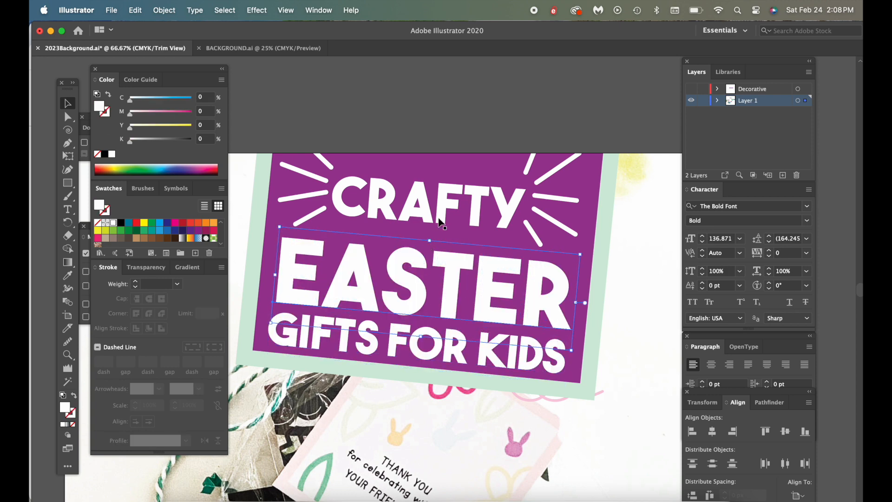
Enlarge "CRAFTY" slightly to fill the gap between the burst lines
click(444, 222)
drag(529, 214, 532, 214)
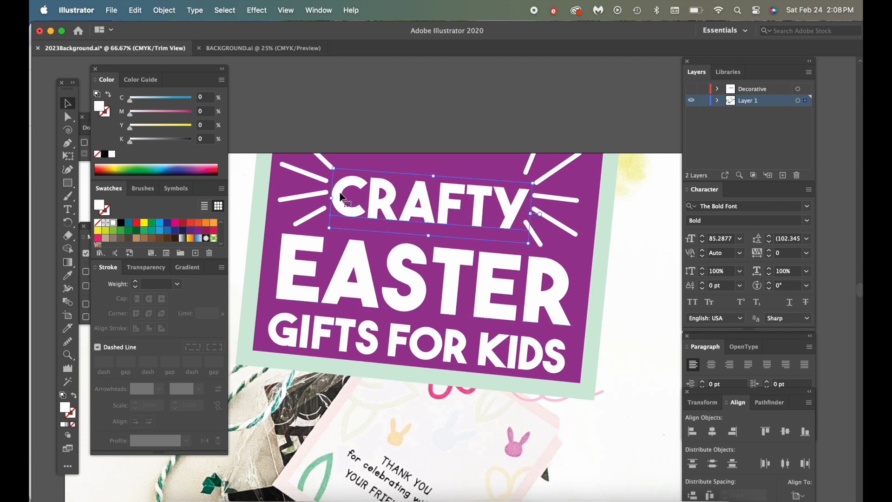
click(630, 258)
Nudge the purple sign and its "GIFTS FOR KIDS" line slightly down
key(super+minus)
key(super+minus)
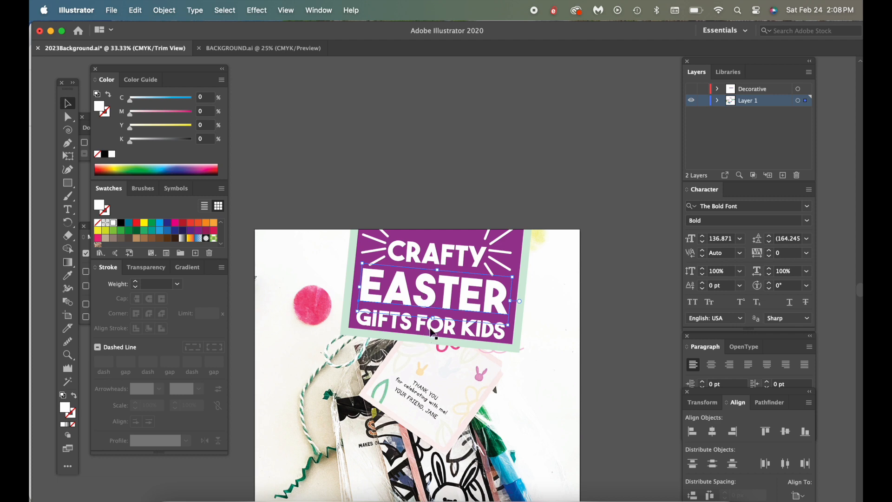
click(430, 343)
click(435, 330)
key(Down)
key(Down)
key(Down)
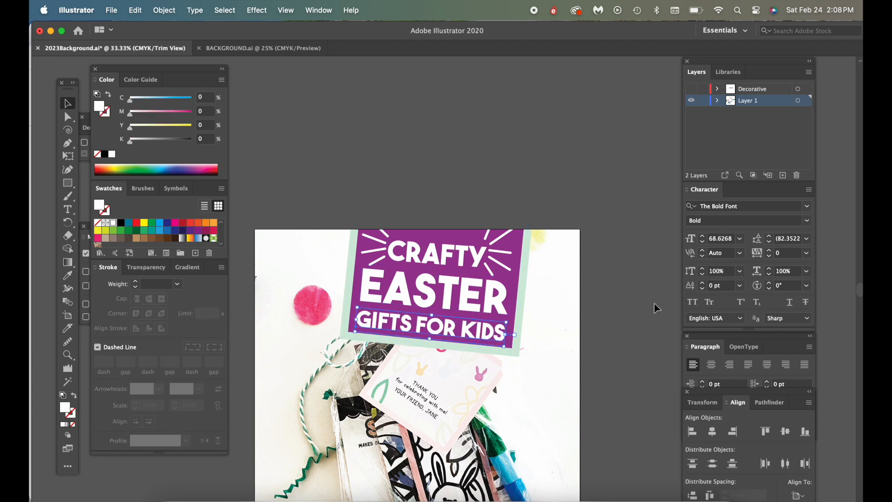
click(655, 304)
scroll(611, 278, down, 4)
key(super+minus)
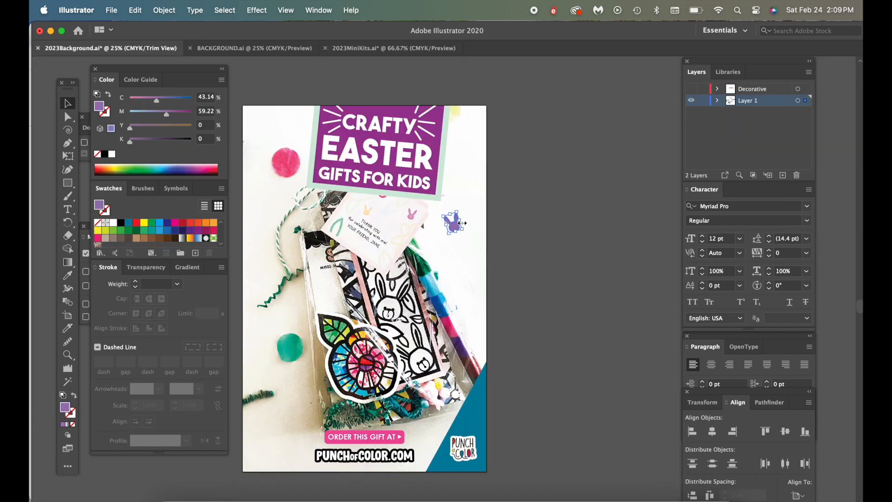
Scatter copies of the bunny shape around the pin's background and recolor them yellow, pink and purple
drag(441, 307, 259, 191)
click(466, 245)
click(286, 311)
click(265, 129)
click(121, 223)
click(470, 312)
drag(166, 114, 152, 114)
drag(157, 100, 132, 100)
click(365, 437)
click(285, 432)
click(120, 223)
click(453, 225)
Recolor the corner triangle behind the logo pink
click(474, 418)
click(144, 222)
key(super+minus)
click(167, 223)
click(128, 222)
key(super+equal)
Recolor the "ORDER THIS GIFT AT" label teal green
click(338, 358)
click(167, 223)
key(super+equal)
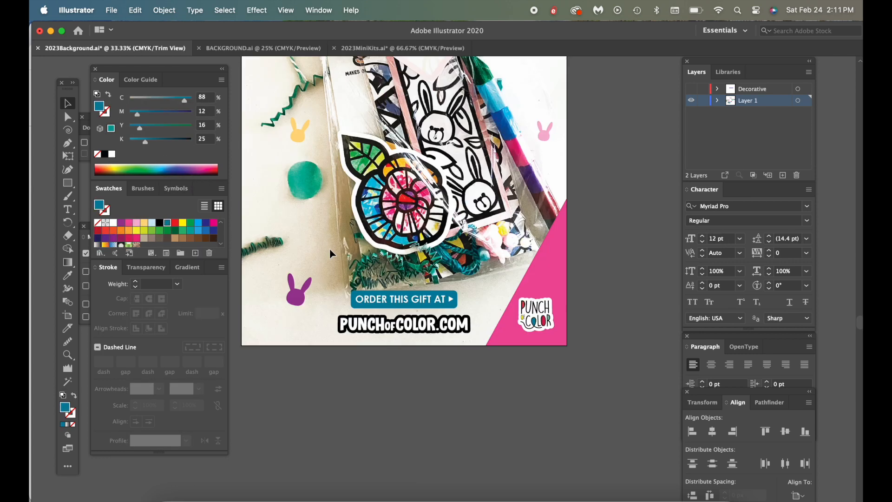
drag(153, 128, 165, 128)
key(super+minus)
click(534, 97)
Mix a mint color with 17% cyan and 16% yellow and add it to the swatches
click(475, 139)
drag(191, 100, 140, 101)
drag(164, 128, 140, 128)
click(195, 253)
Fill the bunny beside the gift bag with mint and place a copy near the "ORDER THIS GIFT AT" label
click(497, 234)
click(120, 230)
key(super+c)
key(super+v)
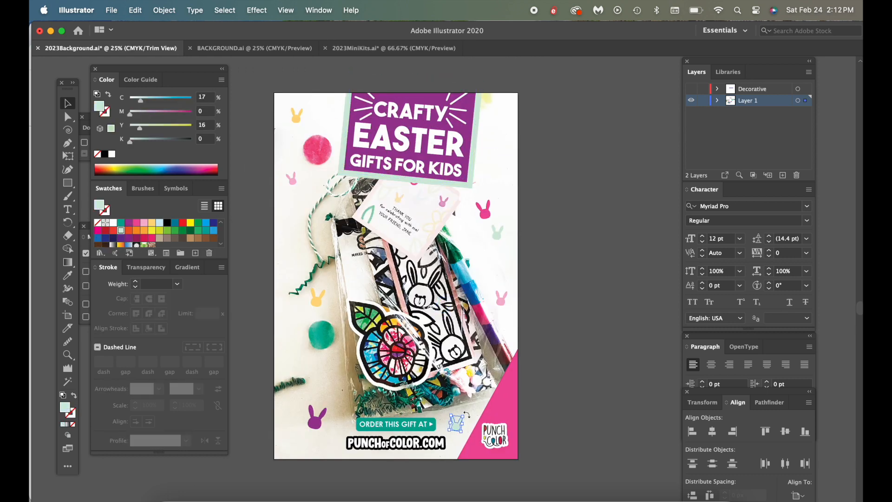
click(554, 361)
key(super+minus)
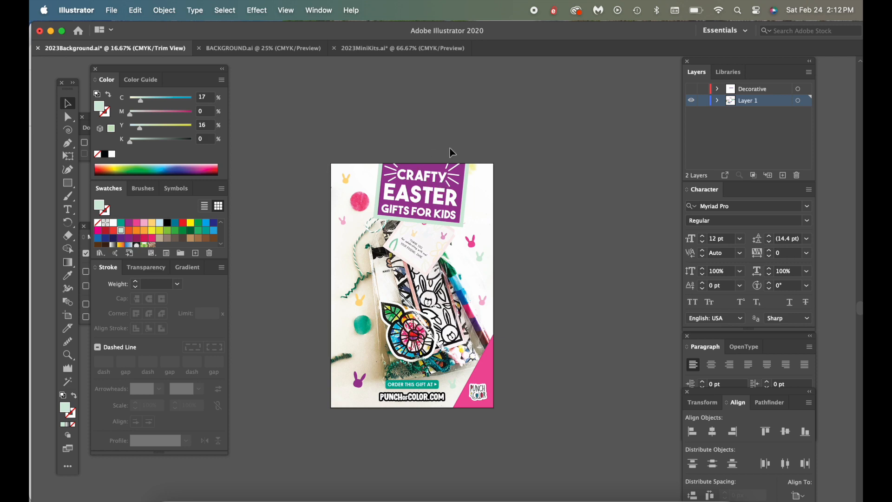
Switch to Chrome and add the keyword "easter gift ideas" to the Pinterest Trends comparison
key(ctrl+Up)
click(557, 338)
click(180, 155)
text(easter gift for)
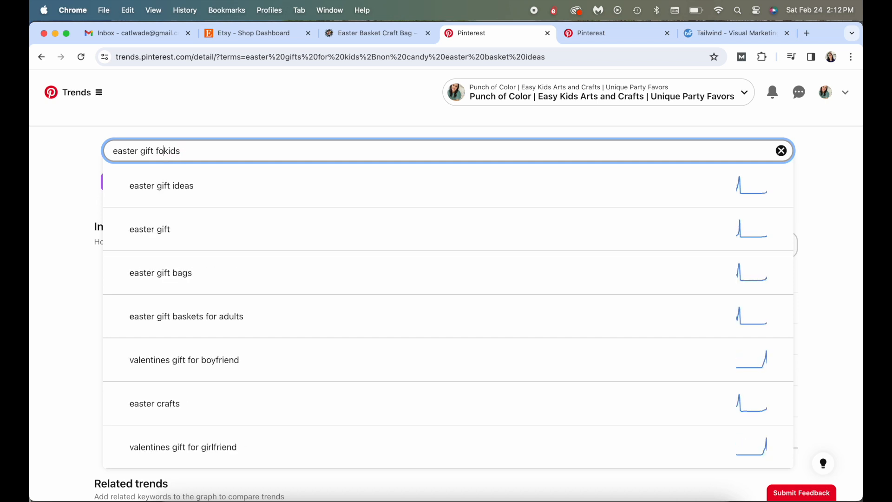
click(179, 173)
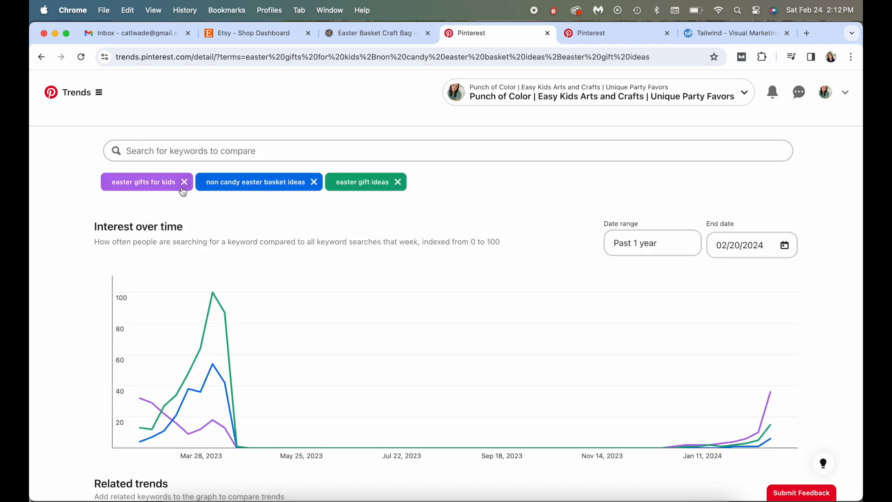
Switch to Illustrator and change the sign's bottom line to "GIFT IDEAS"
key(ctrl+Up)
click(188, 189)
double_click(411, 215)
drag(410, 212, 477, 211)
key(BackSpace)
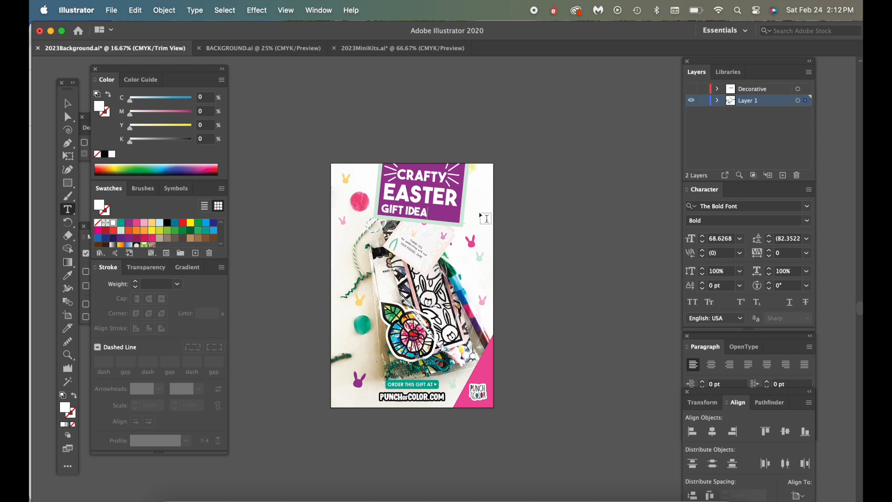
Enlarge "GIFT IDEAS" to span the sign's width and position it under "EASTER"
click(68, 104)
key(super+equal)
drag(486, 311, 516, 314)
click(458, 318)
drag(461, 321, 466, 309)
click(458, 161)
key(super+minus)
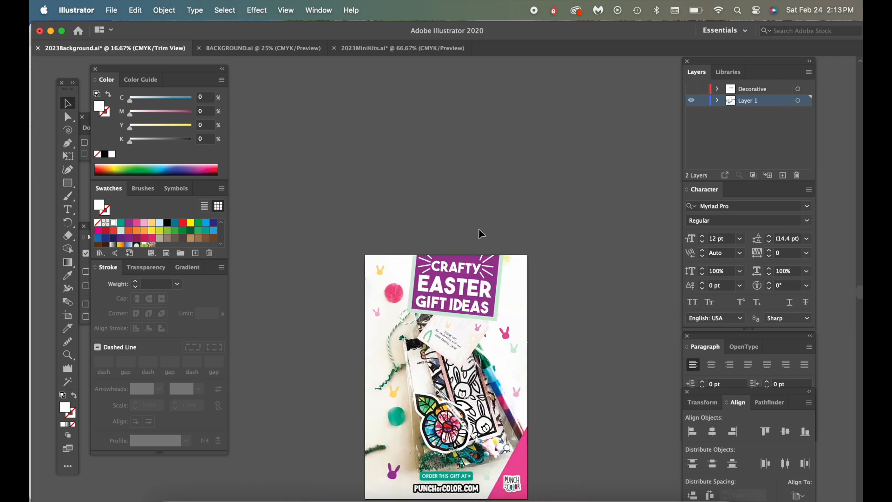
Export the pin for web as a high-quality JPEG named EasterFavors into the Pinterest folder
scroll(481, 234, down, 3)
scroll(482, 233, right, 2)
click(112, 10)
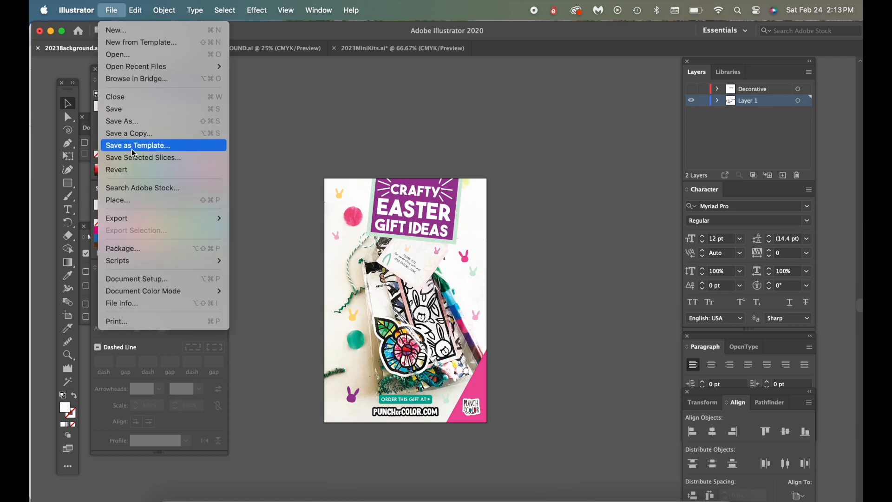
mouse_move(132, 218)
click(264, 243)
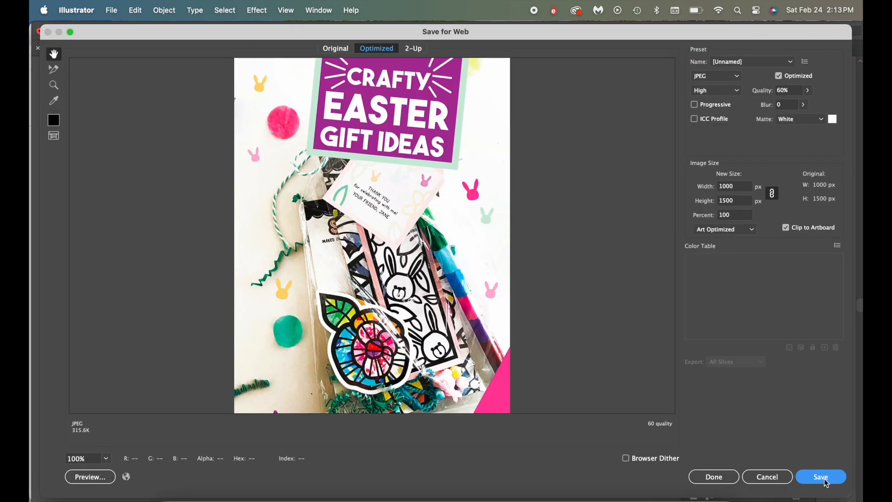
click(822, 477)
click(453, 118)
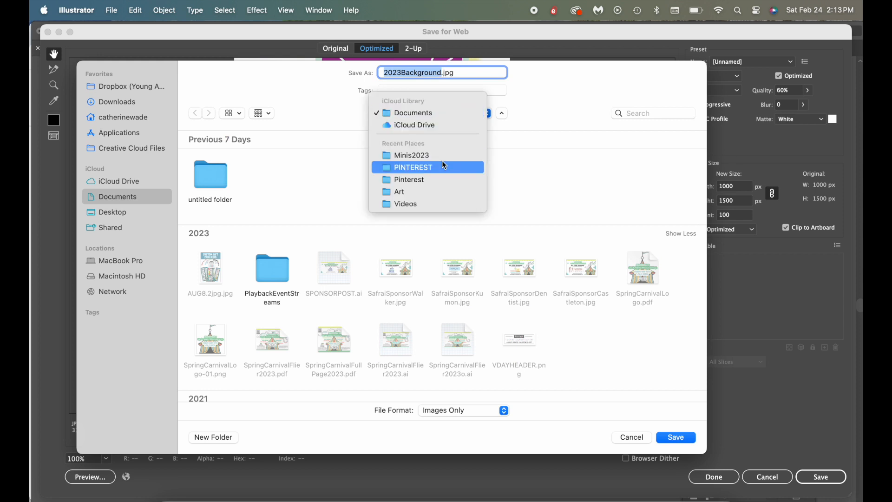
click(442, 167)
click(449, 118)
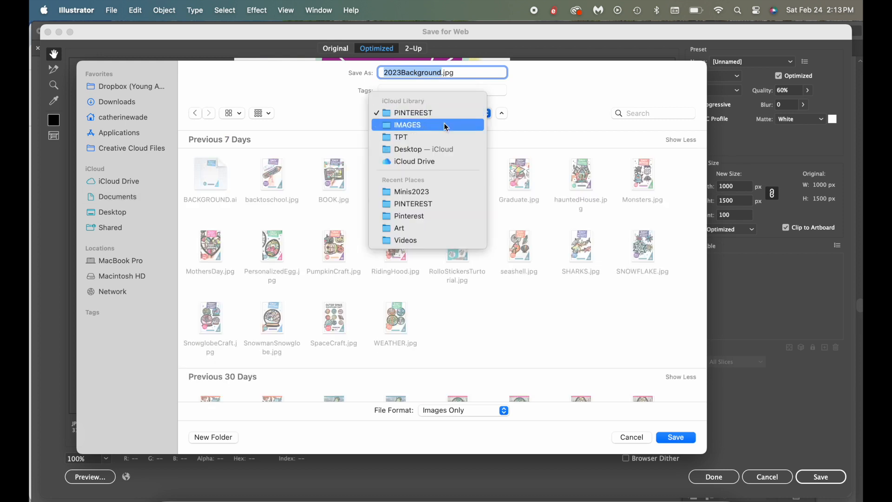
click(439, 212)
text(EasterFavo)
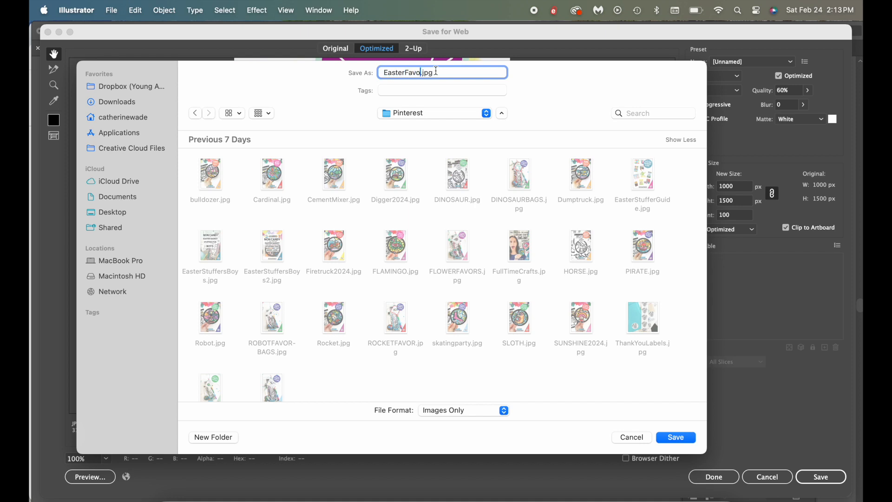
key(Return)
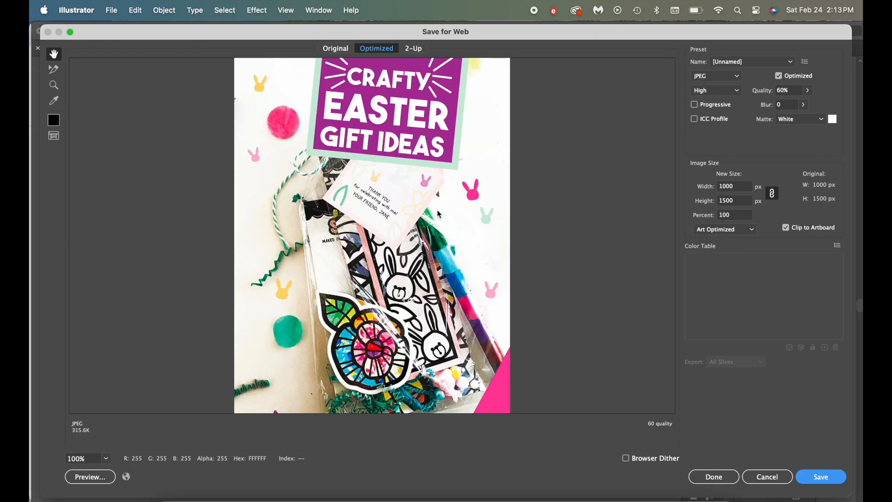
Remove the purple "CRAFTY EASTER GIFT IDEAS" sign from the artboard
drag(397, 224, 576, 309)
drag(497, 169, 570, 243)
Switch to Chrome, browse the popular pins for "easter gift ideas" from Pinterest Trends, and close the results
key(ctrl+Up)
click(554, 304)
scroll(466, 272, down, 15)
scroll(467, 273, down, 1)
click(662, 333)
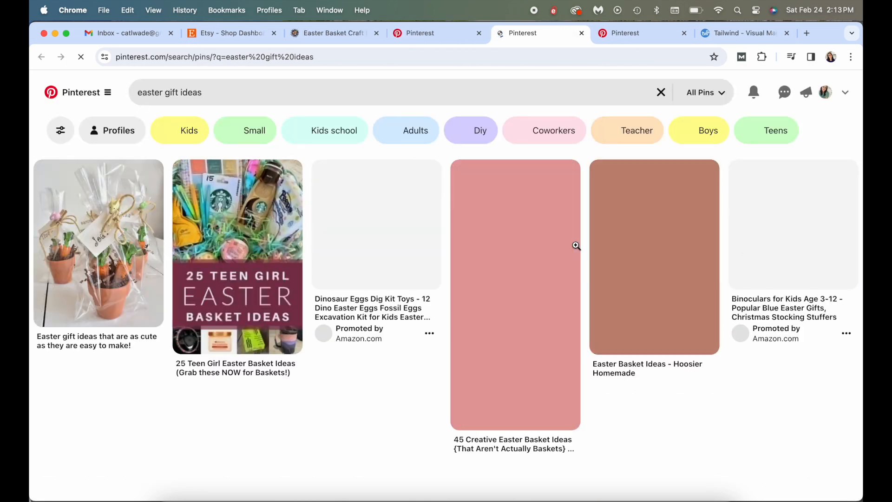
scroll(478, 253, down, 10)
scroll(394, 333, up, 2)
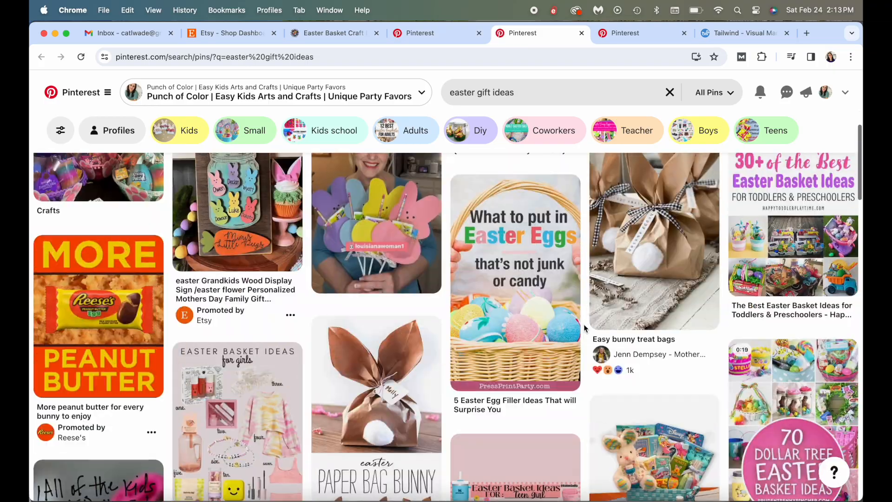
scroll(394, 333, down, 15)
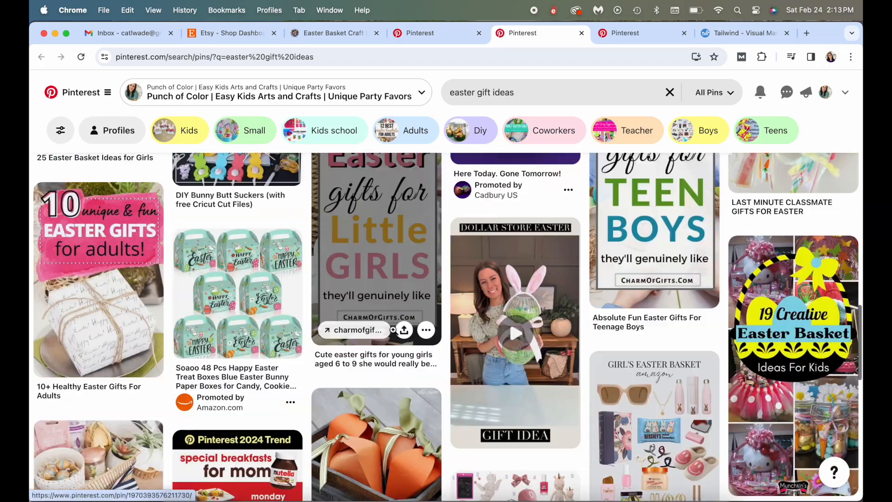
scroll(393, 329, down, 10)
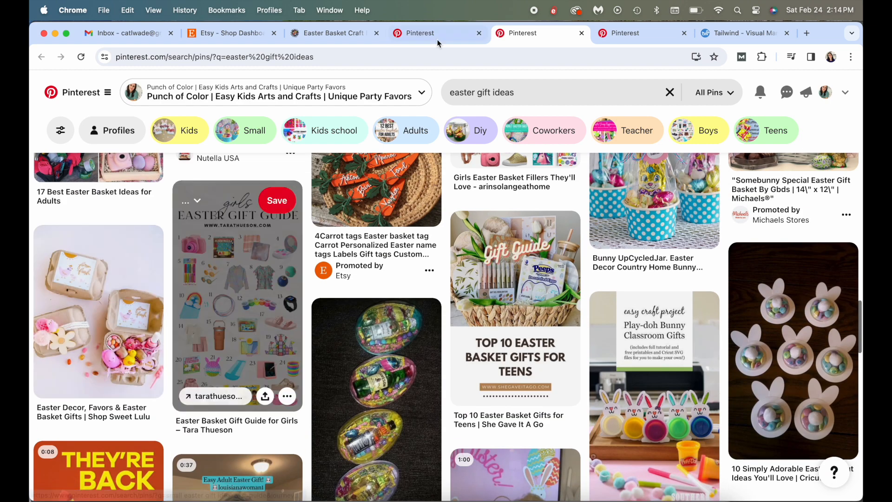
click(439, 36)
click(581, 33)
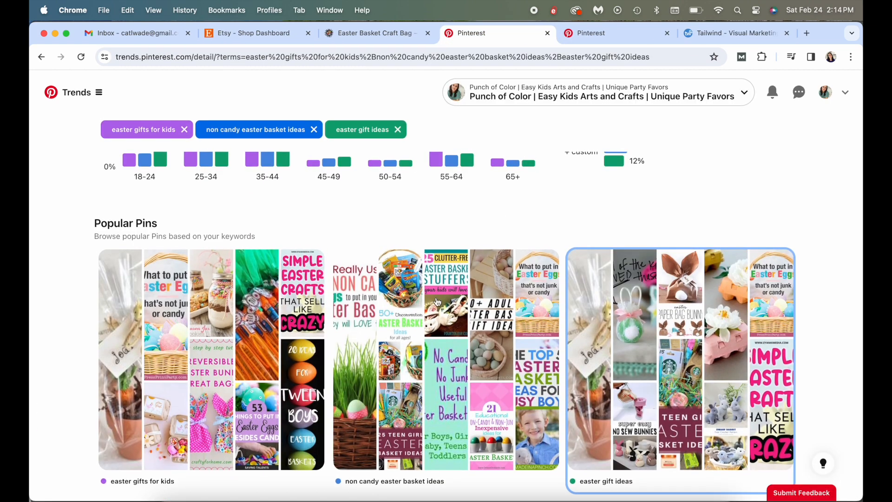
Open the popular pins for "easter gifts for kids" and browse the headline ideas
click(215, 341)
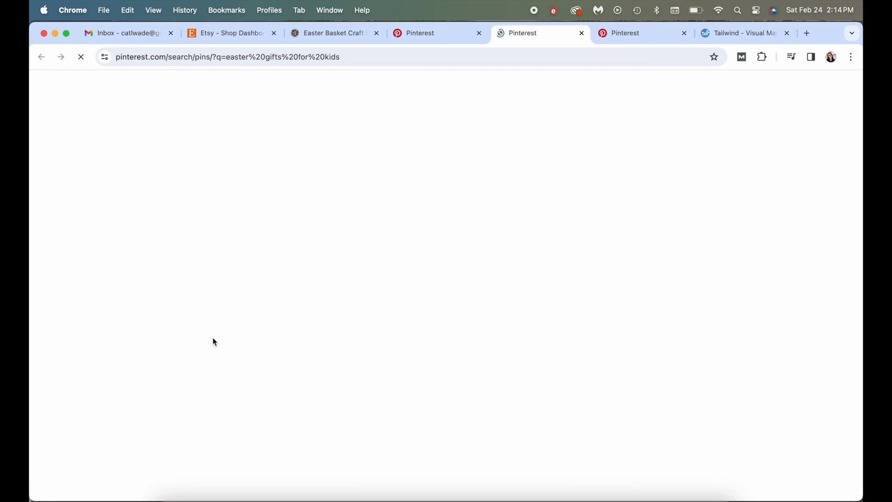
scroll(414, 287, down, 6)
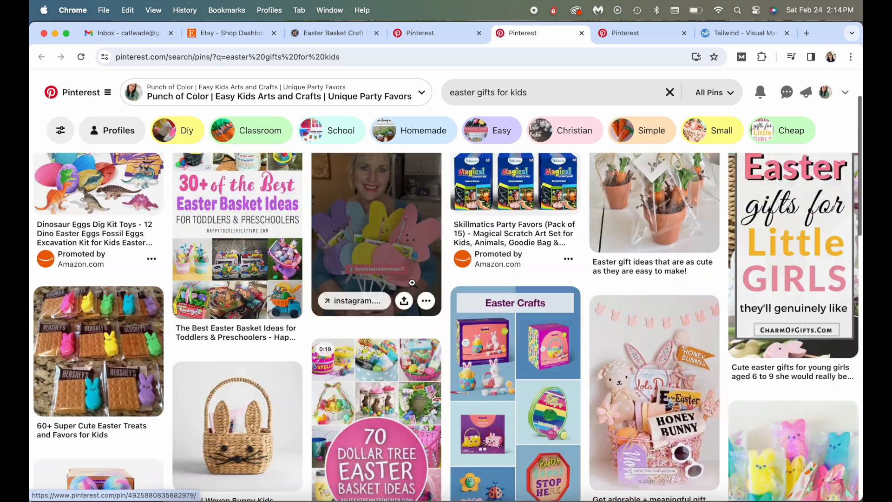
scroll(414, 286, up, 2)
scroll(575, 278, down, 10)
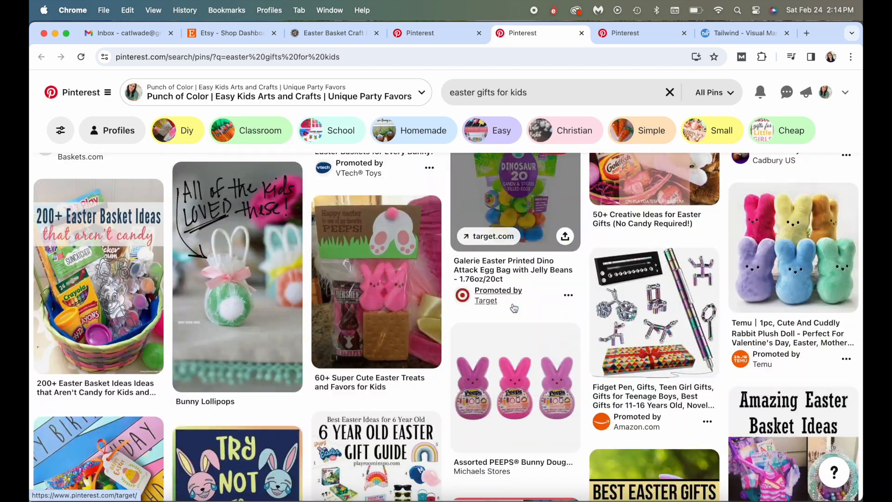
scroll(514, 308, down, 15)
scroll(513, 303, down, 4)
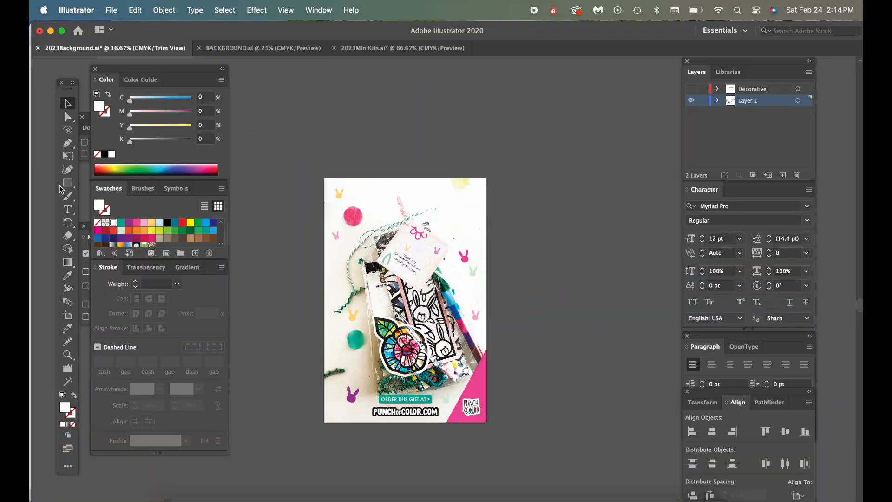
Switch to Illustrator, add the text "EASTER BASKET" across the upper part of the pin, and enlarge it
click(67, 209)
click(357, 199)
text(EASTER BASKET)
click(68, 103)
mouse_move(369, 199)
mouse_down()
mouse_move(458, 209)
mouse_move(435, 197)
mouse_up()
Browse fonts for the "EASTER BASKET" text and set it to Candy Beans
click(802, 206)
key(Up)
key(Up)
key(Up)
key(Up)
key(Up)
key(Up)
key(Up)
key(Up)
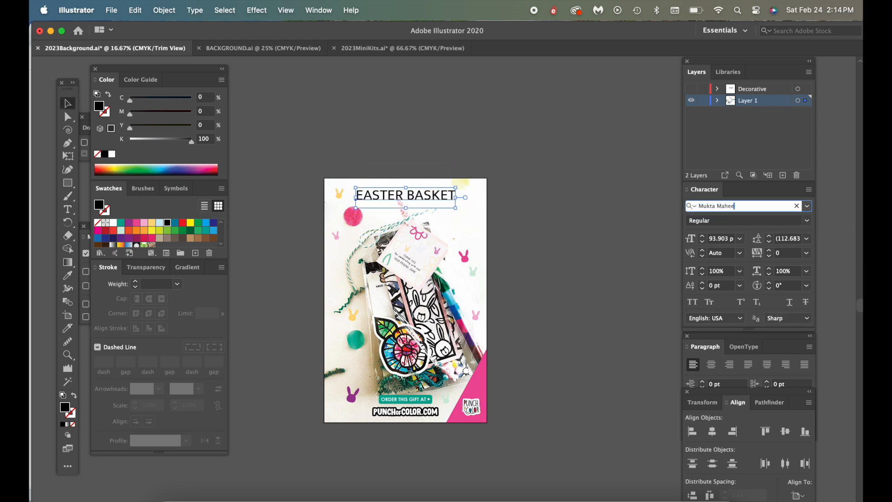
click(808, 206)
scroll(785, 288, up, 20)
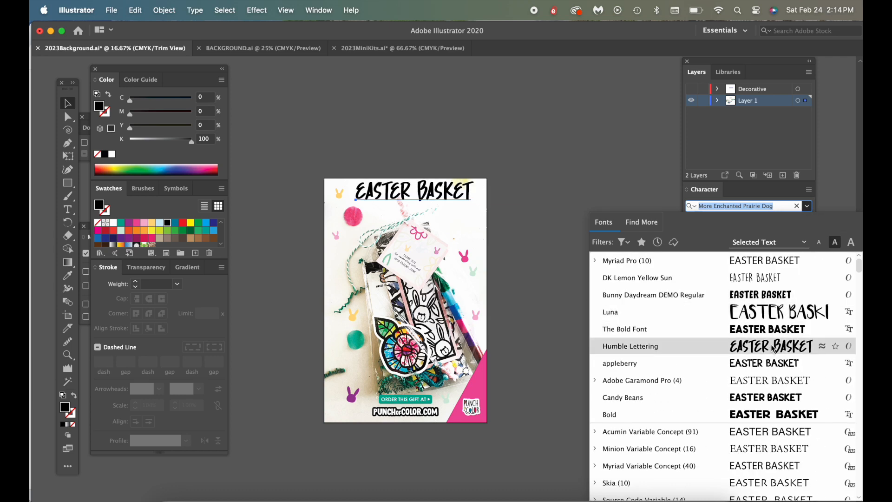
click(762, 397)
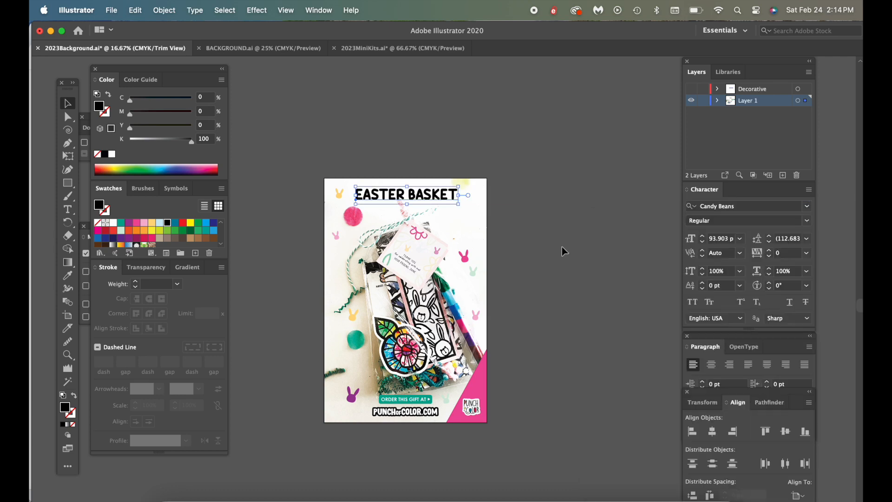
Duplicate the "EASTER BASKET" line and change the upper copy to "NON-CANDY"
drag(424, 192, 423, 208)
mouse_move(424, 207)
mouse_down()
mouse_move(423, 171)
mouse_move(423, 218)
mouse_up()
drag(423, 218, 423, 193)
triple_click(424, 199)
text(non)
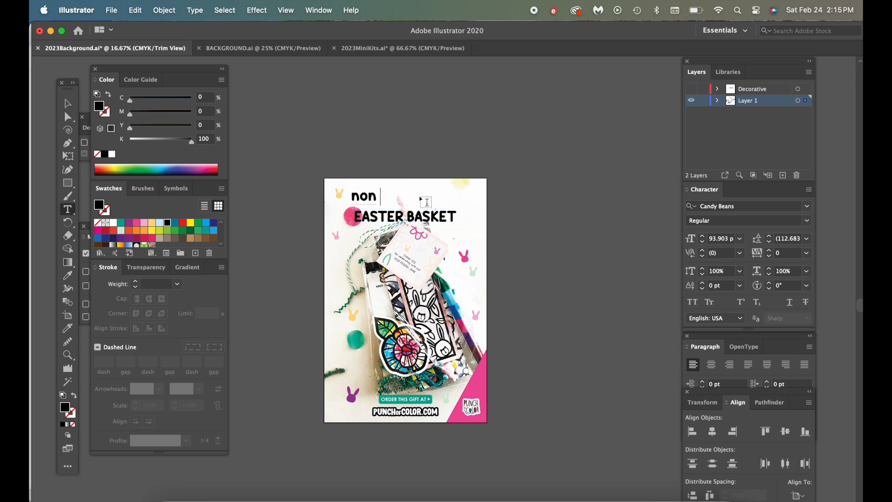
text(-candy)
key(Escape)
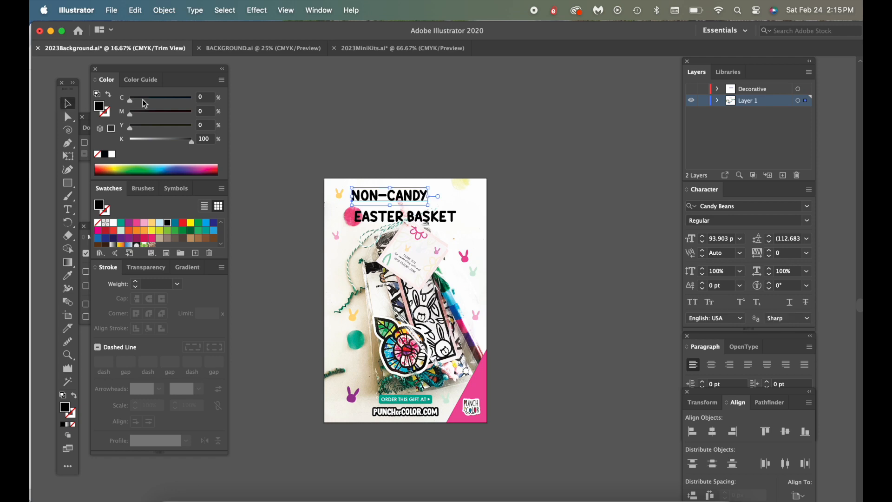
key(ctrl+Up)
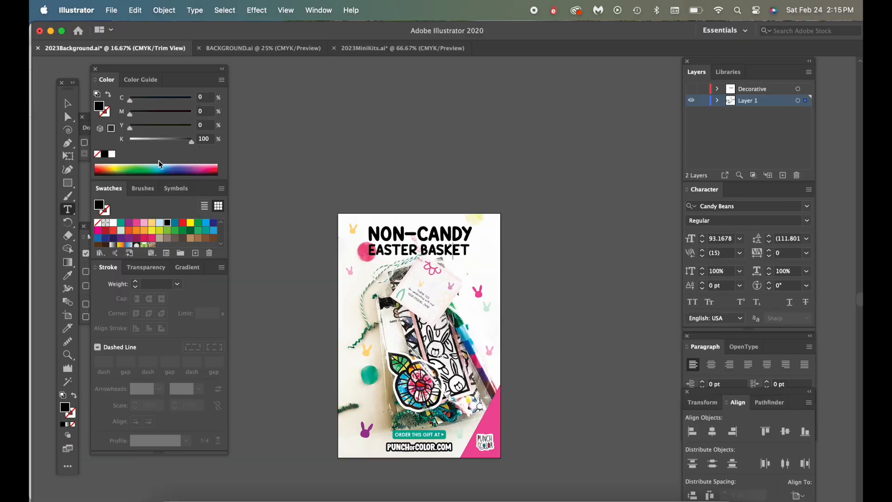
click(159, 164)
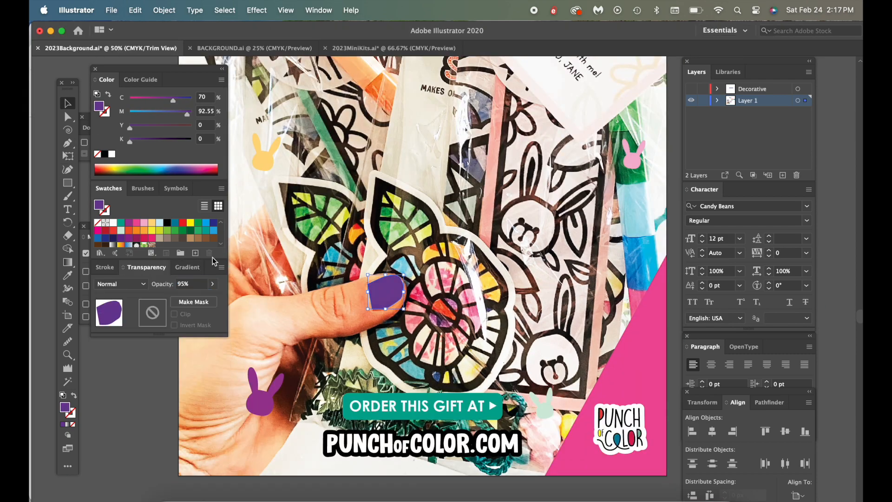
Cover the thumb's nail with purple freehand shapes and shade its lower edge in a slightly darker purple
key(super+equal)
key(super+equal)
key(super+shift+a)
key(n)
drag(353, 256, 351, 255)
drag(339, 294, 338, 296)
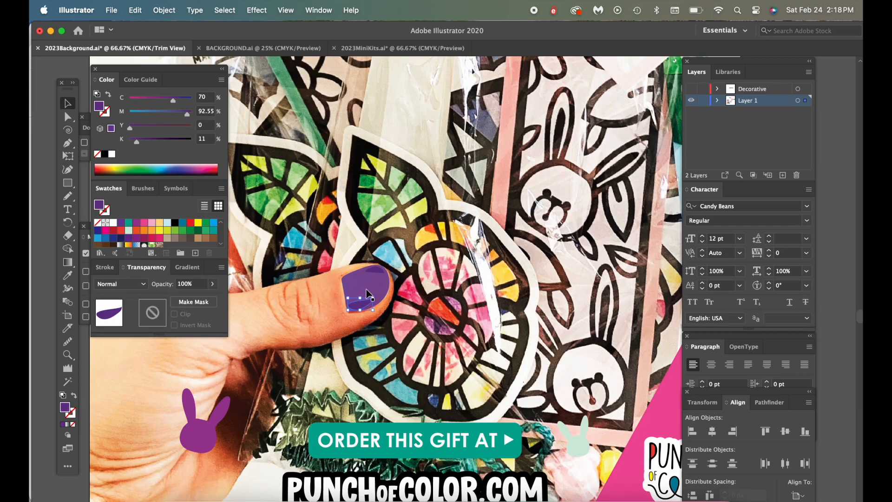
key(super+minus)
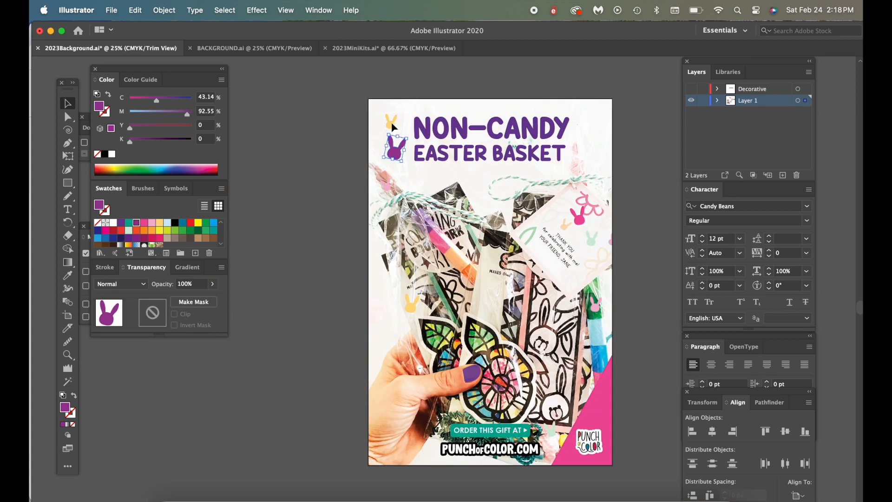
Copy the purple bunny beside the headline, place copies past the headline's far end and above the hand, and fill them with mint
click(552, 434)
click(645, 181)
click(396, 150)
key(super+c)
key(super+v)
drag(442, 308, 585, 156)
drag(599, 140, 387, 322)
click(128, 230)
Fill the purple bunny beside the "NON-CANDY EASTER BASKET" headline with teal
click(396, 151)
click(129, 222)
key(super+minus)
key(super+equal)
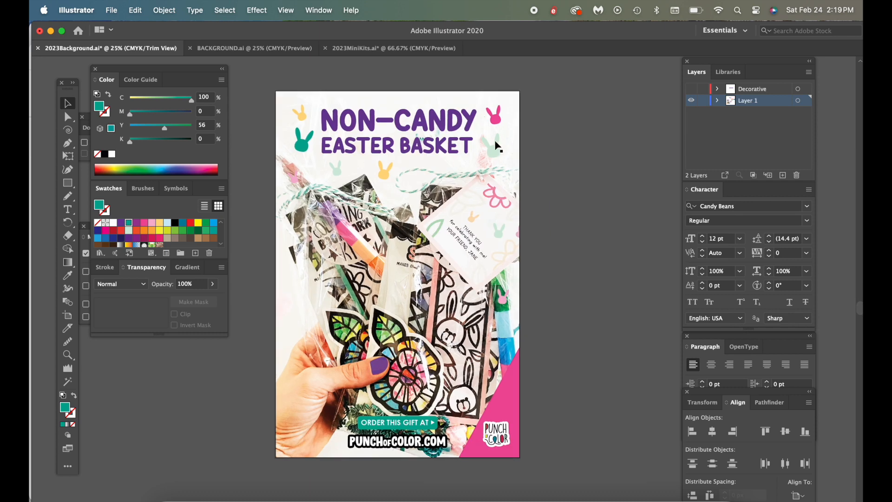
click(294, 314)
click(499, 140)
click(553, 139)
click(304, 140)
click(250, 153)
key(super+minus)
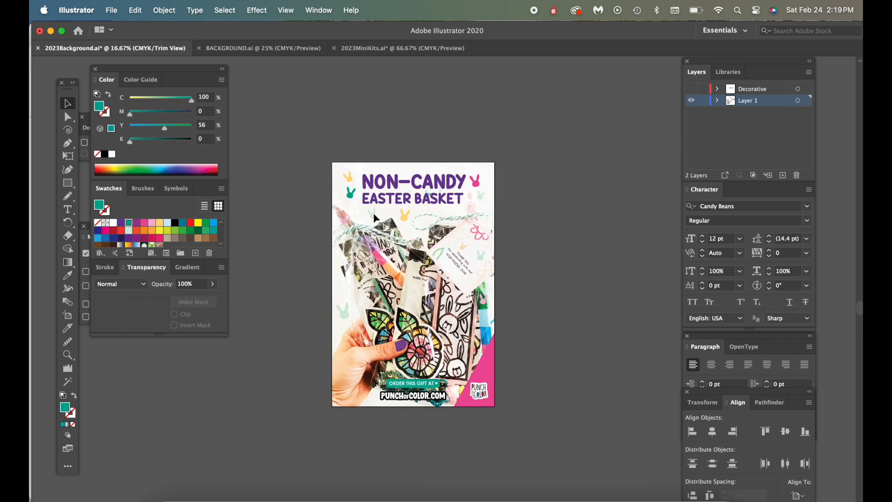
Place a bunny near the gift bag's outer edge, fill it with mint, and adjust its size and position
click(369, 212)
click(558, 195)
click(474, 181)
click(570, 199)
click(360, 362)
key(super+equal)
key(super+equal)
drag(364, 348, 607, 374)
click(129, 230)
key(super+equal)
drag(442, 311, 441, 328)
drag(456, 308, 468, 285)
click(492, 301)
key(super+minus)
click(436, 339)
click(524, 307)
key(super+minus)
key(super+minus)
click(456, 359)
click(482, 411)
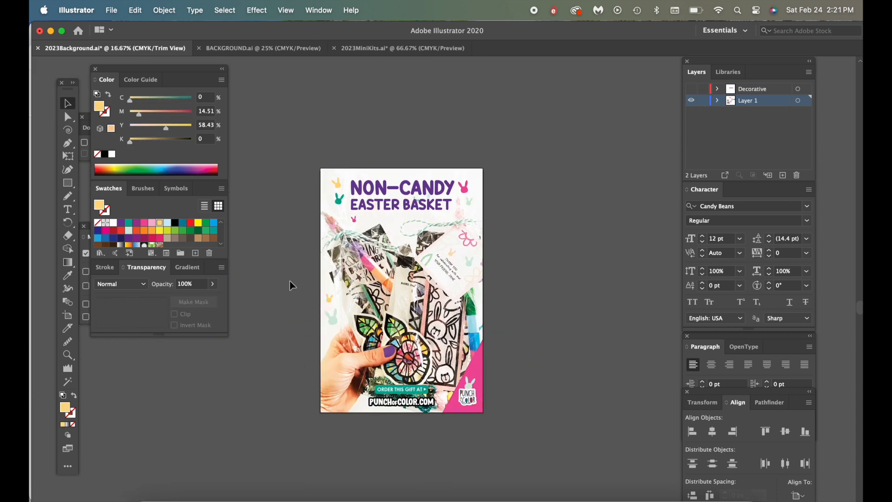
Export the second pin for web as a JPEG named EasterFavors2 into the Pinterest folder
click(111, 10)
mouse_move(139, 218)
click(289, 243)
click(822, 477)
click(212, 171)
key(Return)
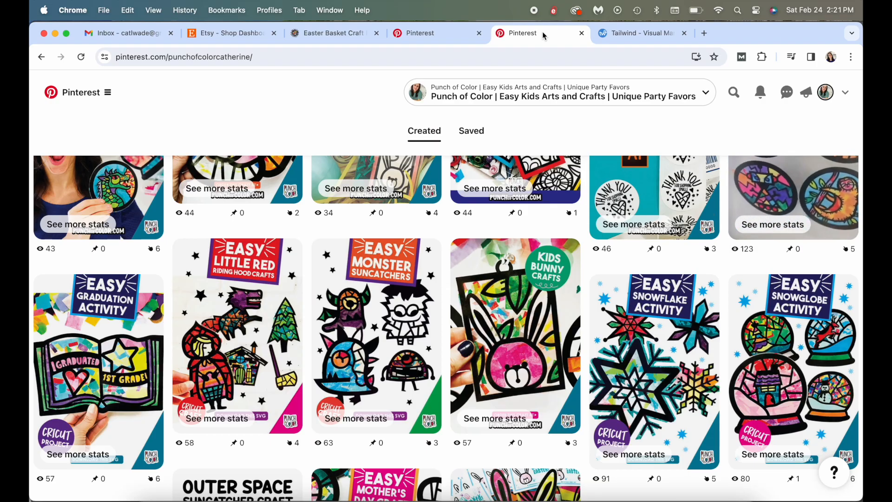
Switch to Chrome, start a new pin in Pinterest, and upload EasterFavors.jpg from the Pinterest folder
scroll(517, 143, up, 15)
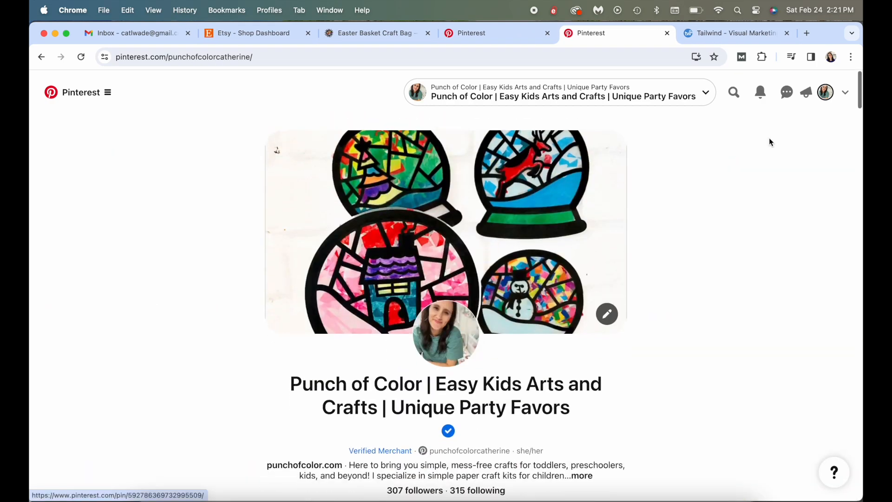
click(79, 92)
click(197, 162)
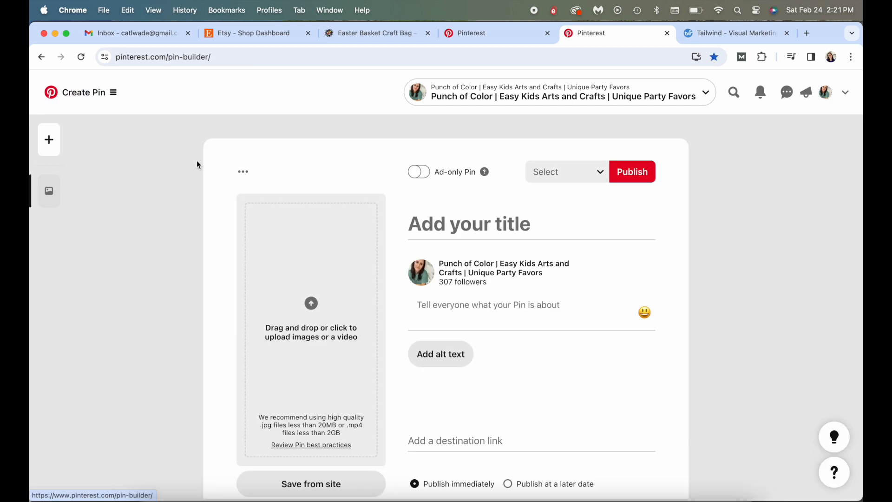
click(309, 239)
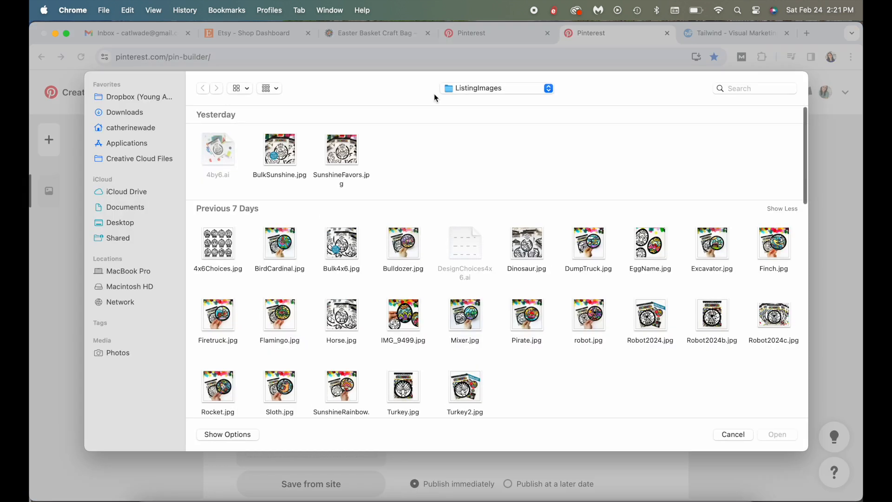
click(460, 88)
click(465, 166)
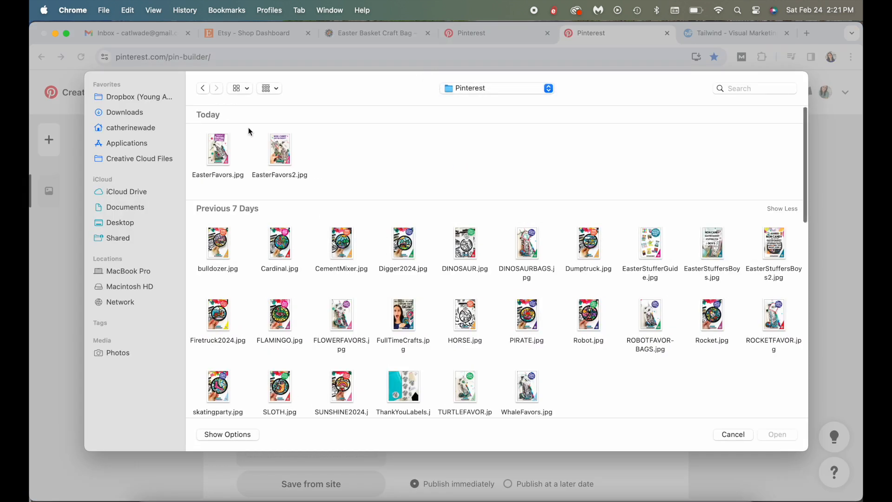
click(229, 148)
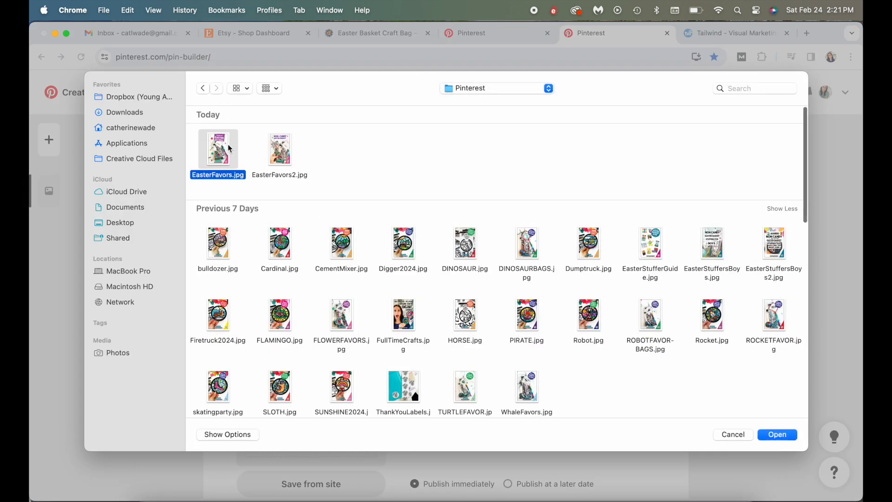
click(778, 439)
Switch to Tailwind and start a new post from the drafts by uploading EasterFavors2.jpg from the Pinterest folder
click(731, 32)
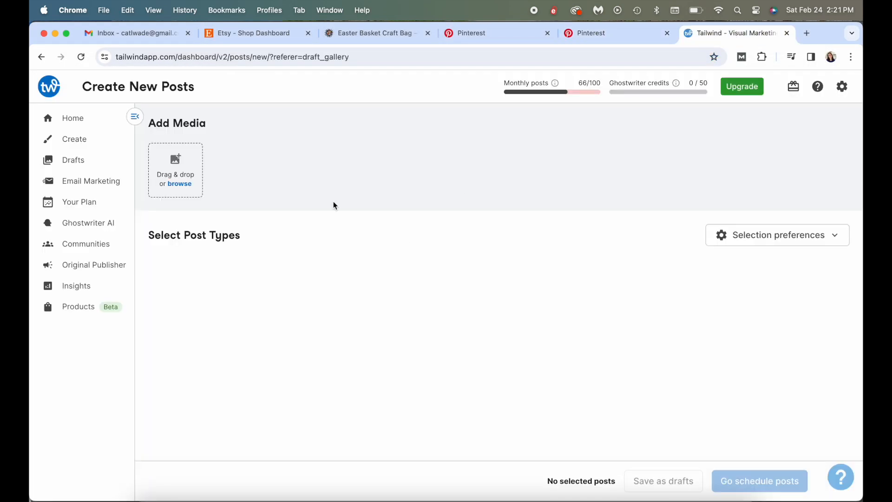
click(73, 159)
click(211, 152)
click(327, 285)
click(488, 88)
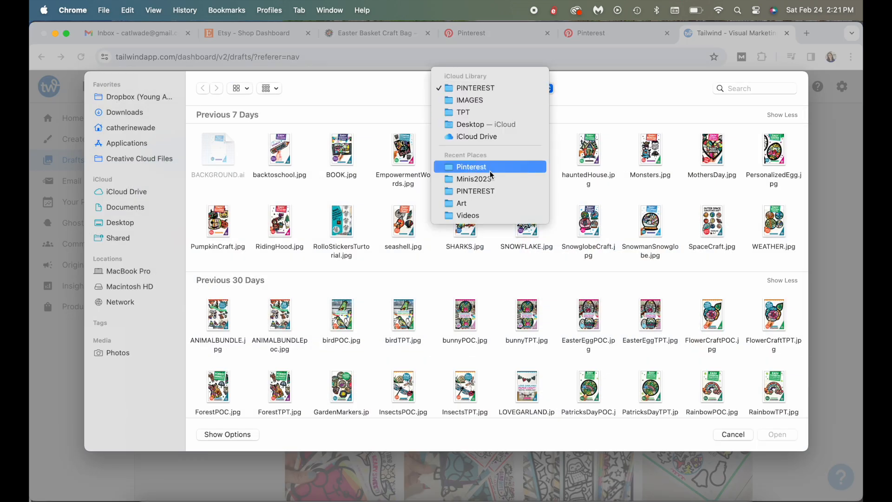
click(490, 169)
double_click(287, 151)
scroll(520, 281, down, 1)
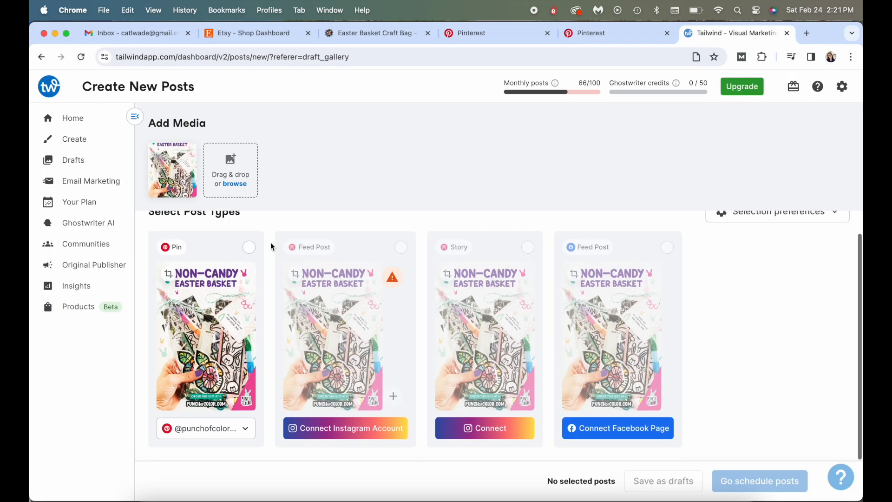
Select the Pin post type for EasterFavors2, open it for scheduling, and review its detail fields and suggested posting times
click(248, 249)
click(754, 481)
scroll(534, 315, down, 7)
scroll(511, 379, up, 6)
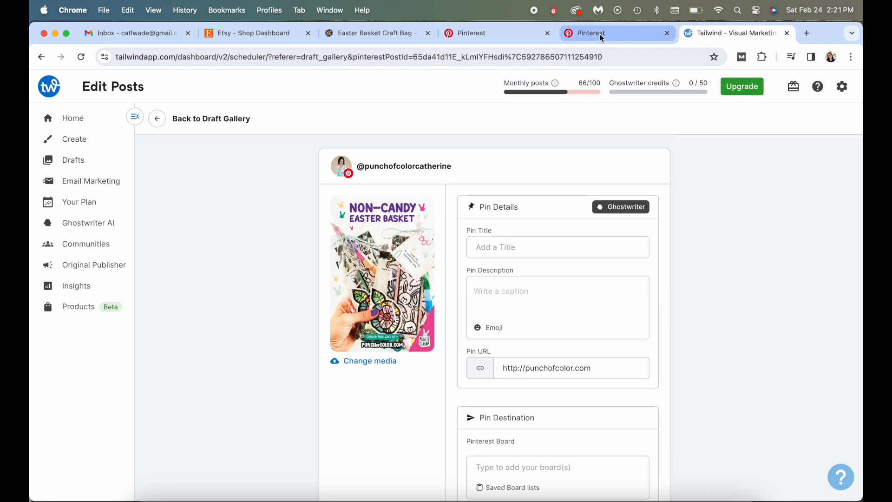
scroll(567, 219, down, 7)
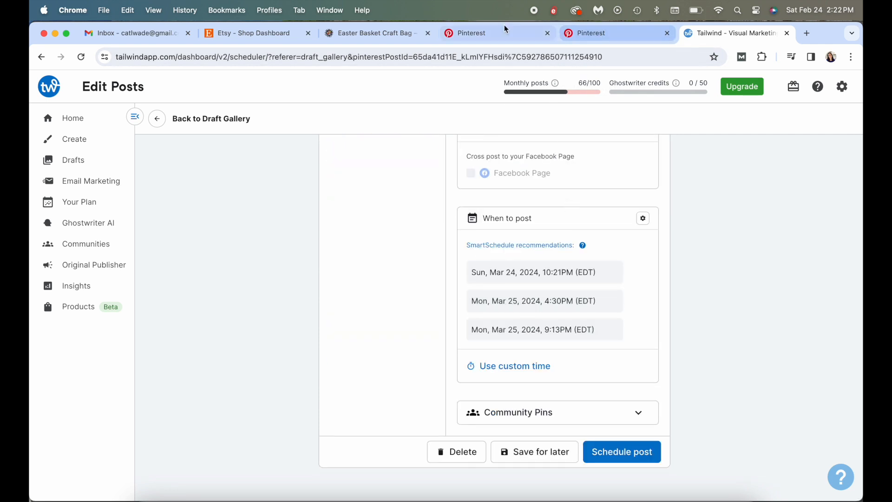
Return to the Pinterest pin builder and title the first pin "Easter Basket Stuffer Ideas"
click(508, 24)
click(612, 37)
click(443, 218)
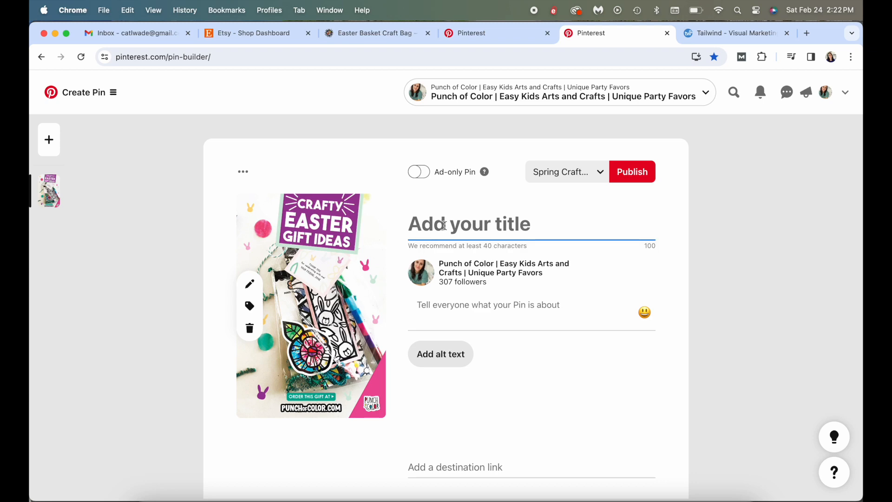
text(Easter Basket Stuffer Ideas)
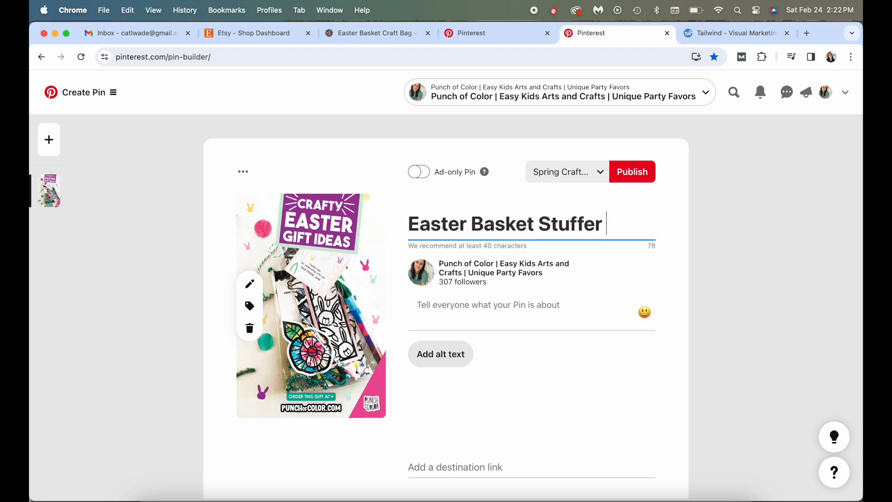
Check the compared keywords in Pinterest Trends and begin the pin description with "Grab a set of our arts and crafts Easter gifts for kids!"
click(472, 32)
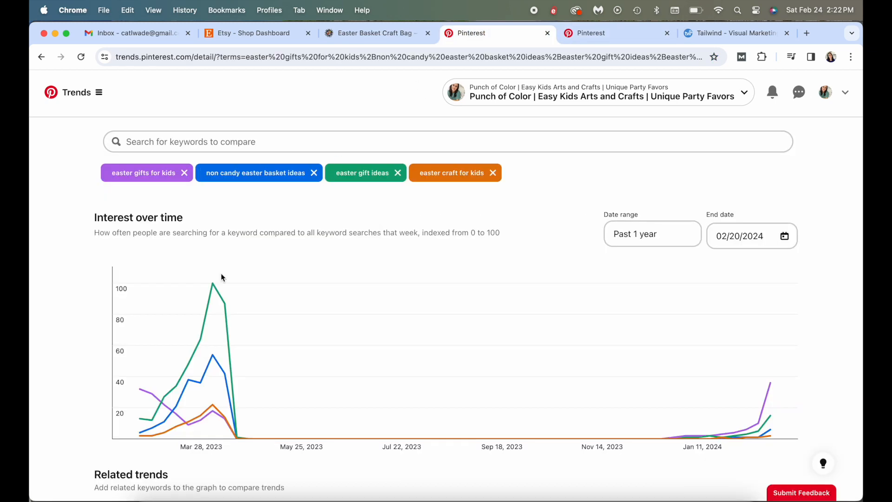
click(612, 32)
click(538, 332)
text(Grab a set of our arts and craf Easter gifts for kids!ts)
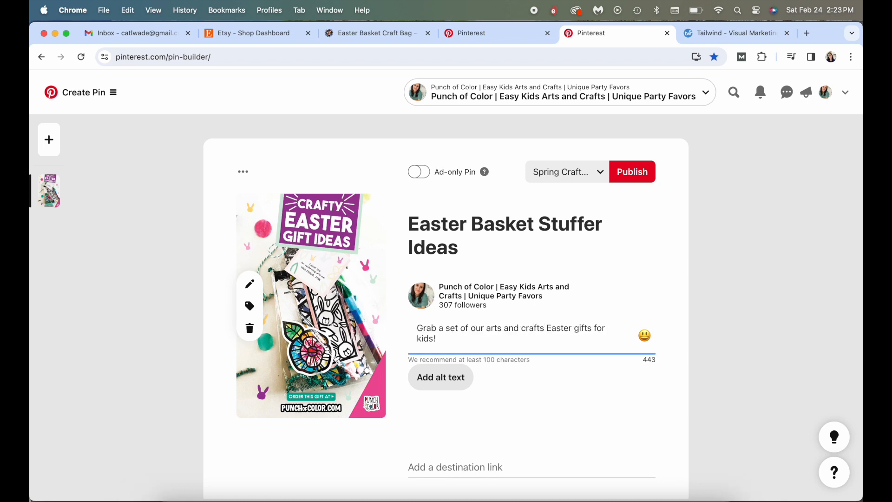
click(478, 340)
drag(437, 339, 532, 340)
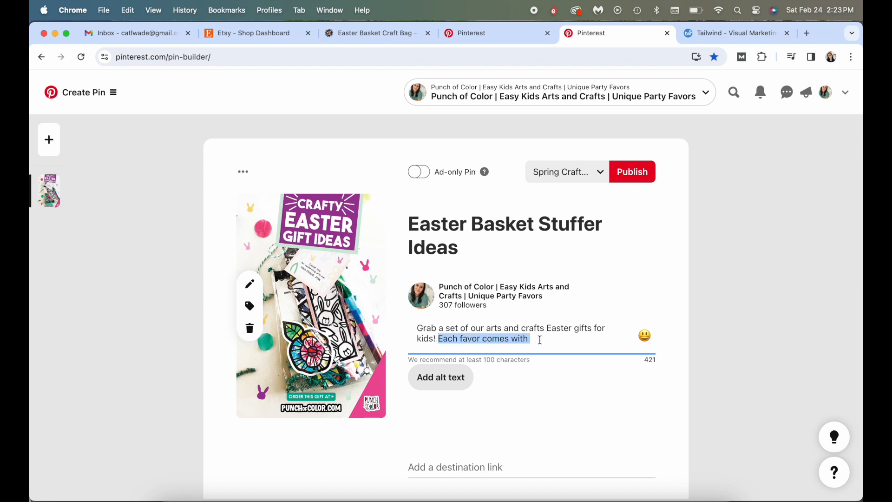
text(Re)
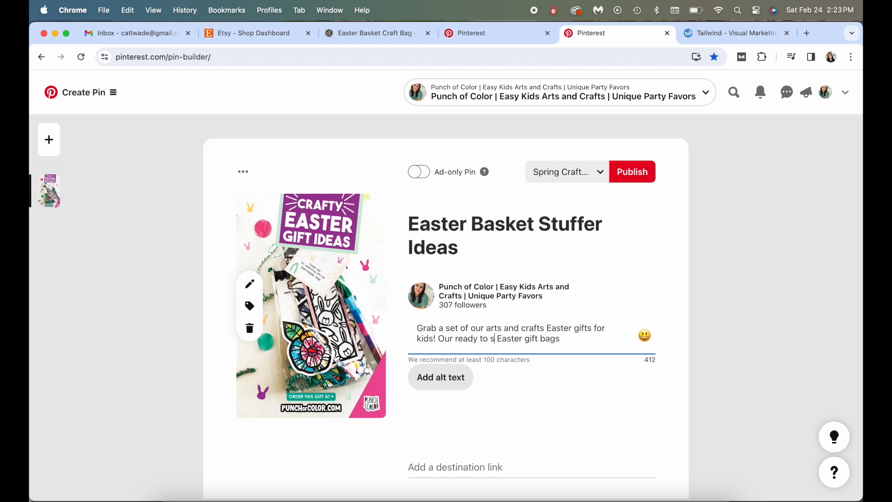
key(BackSpace)
text(gift)
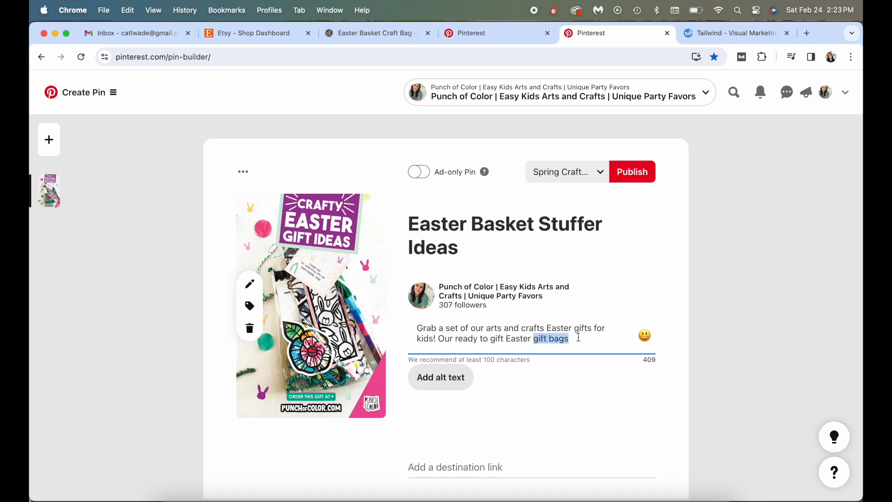
Make the description's second sentence "This non-candy Easter basket stuffer is perfect for toddlers and kids."
drag(566, 342, 438, 339)
text(This E)
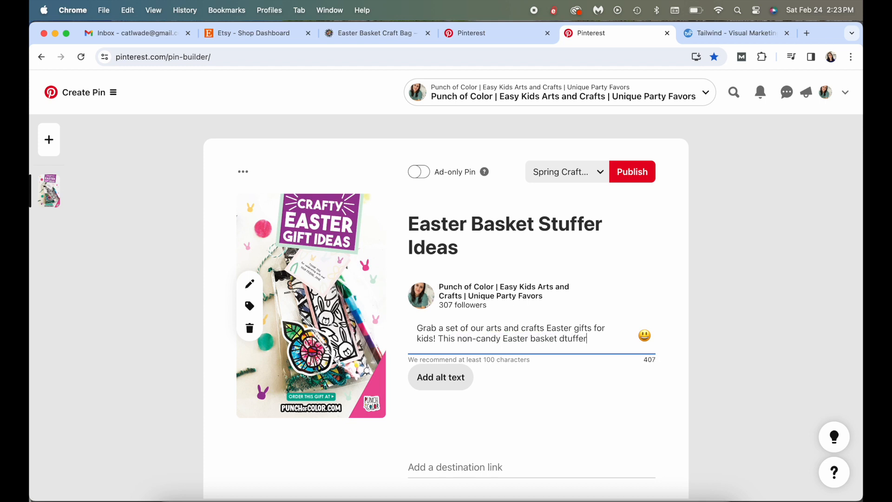
text(full of)
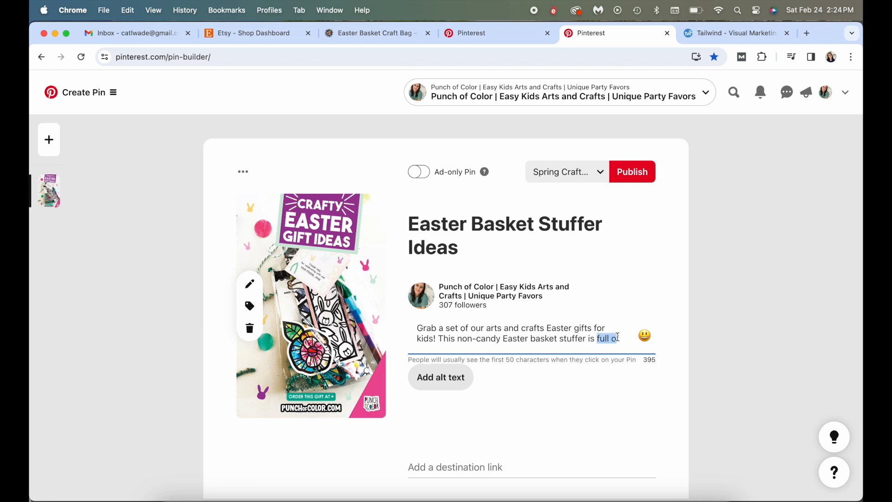
text(fect for toddlers)
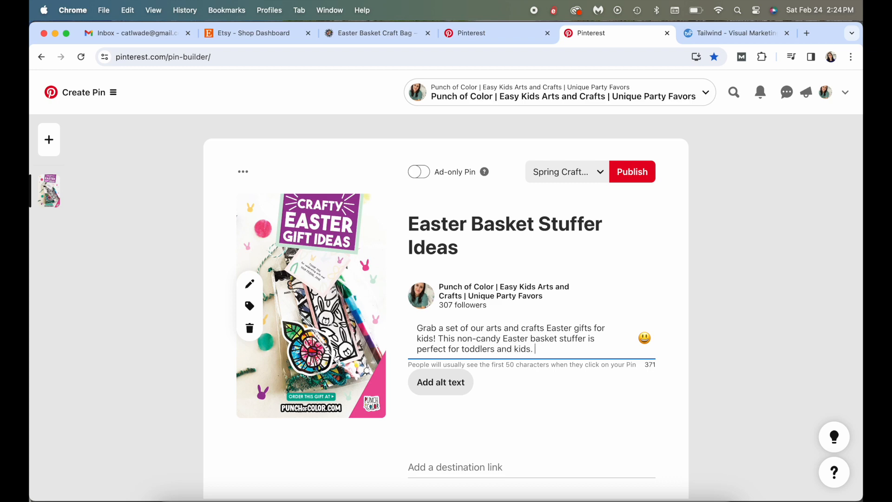
Copy the Easter Favor Bags product page address and paste it as the pin's destination link
click(354, 32)
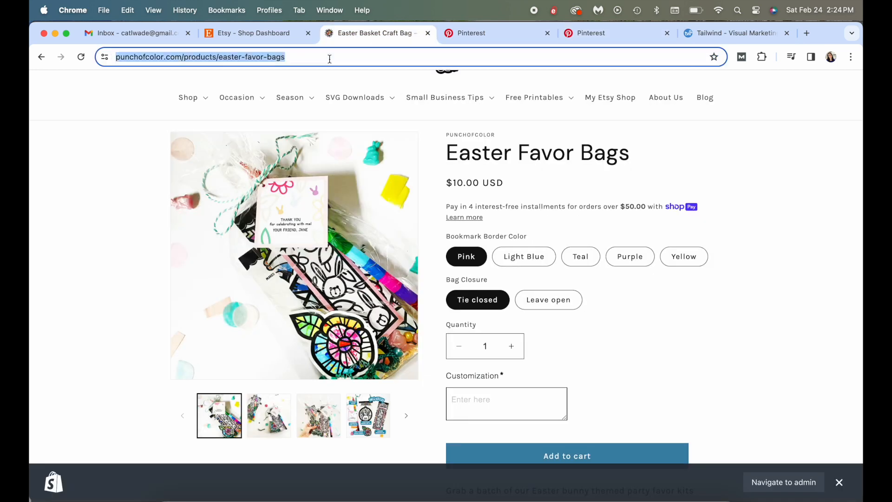
click(614, 33)
click(458, 465)
text(https://punchofcolor.com/products/easter-favor-bags)
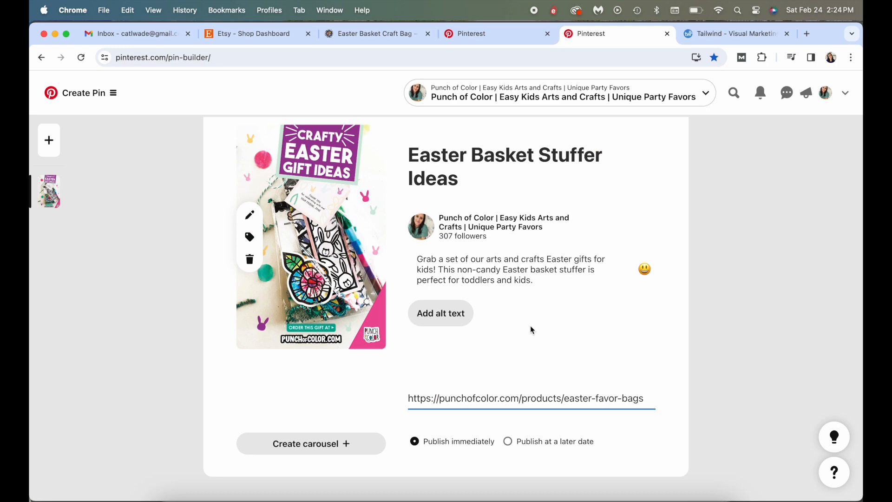
Search the boards for "eas" and assign the pin to the Easter Crafts for Kids board
scroll(532, 330, up, 3)
click(590, 174)
text(eas)
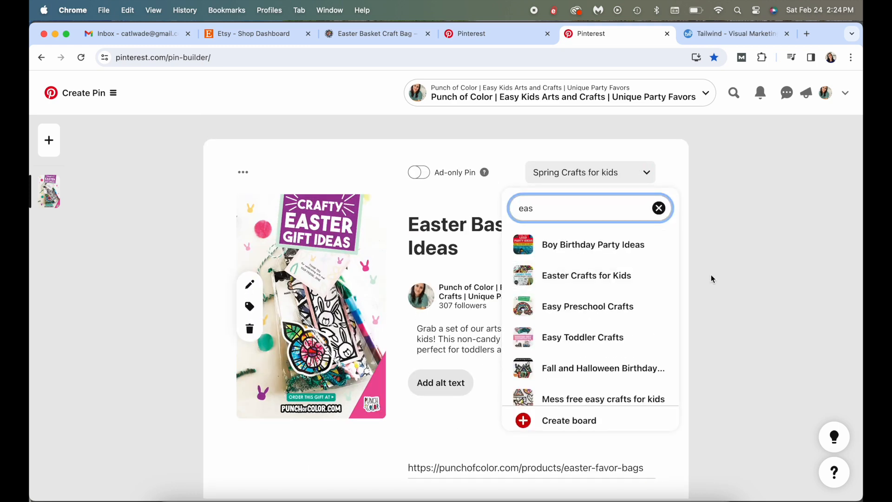
click(586, 275)
Change the description's ending to "perfect for toddlers and preschoolers who love art." and copy the whole description
triple_click(497, 338)
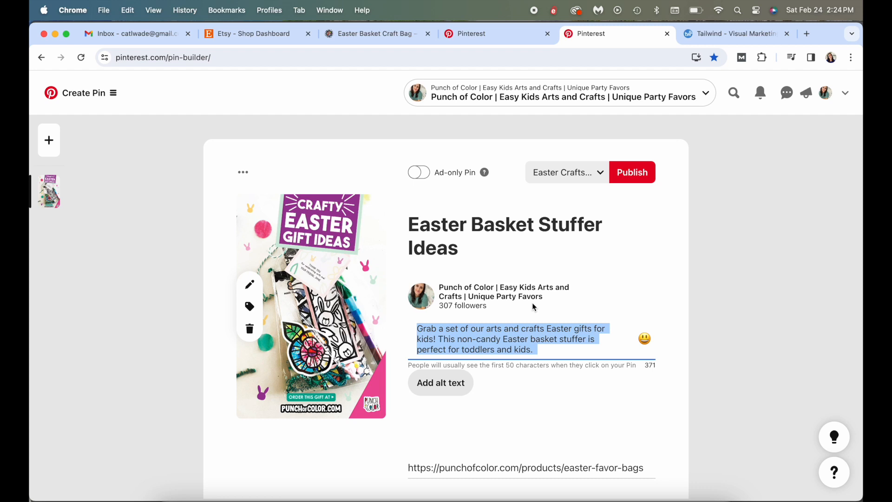
click(530, 350)
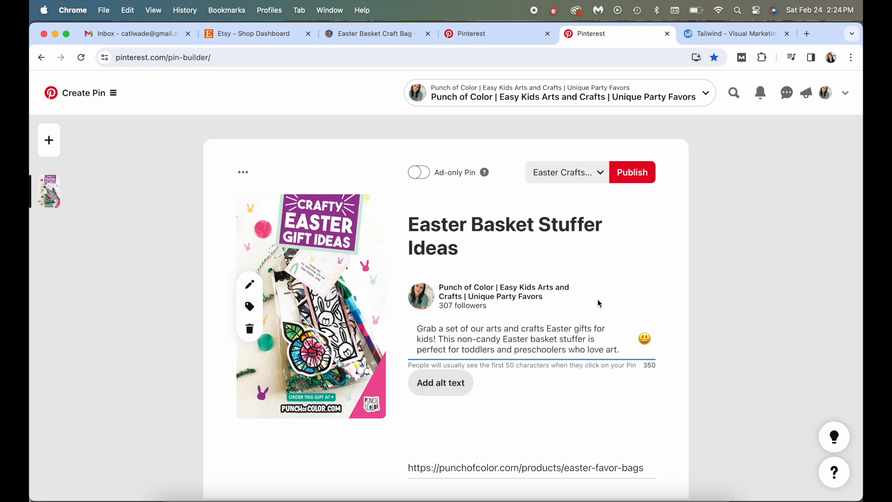
drag(623, 351, 429, 322)
Check the first pin's details and publish it immediately
scroll(571, 316, down, 1)
scroll(519, 411, down, 5)
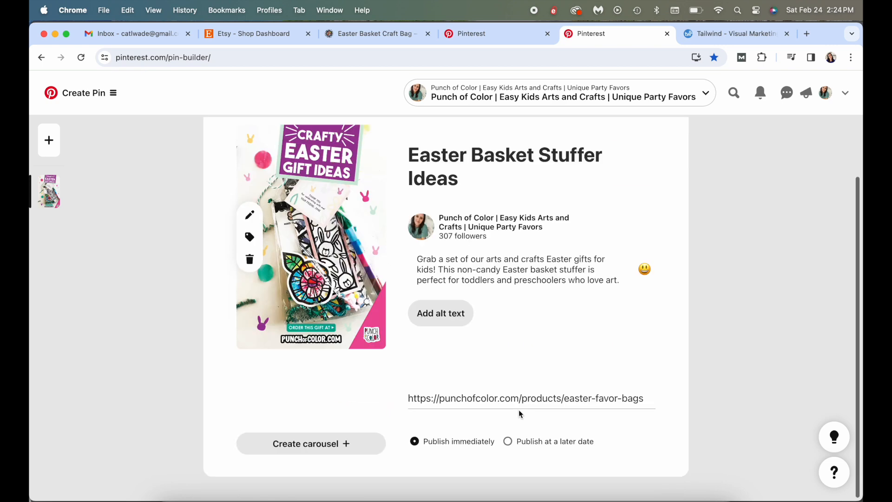
scroll(519, 408, up, 5)
click(633, 172)
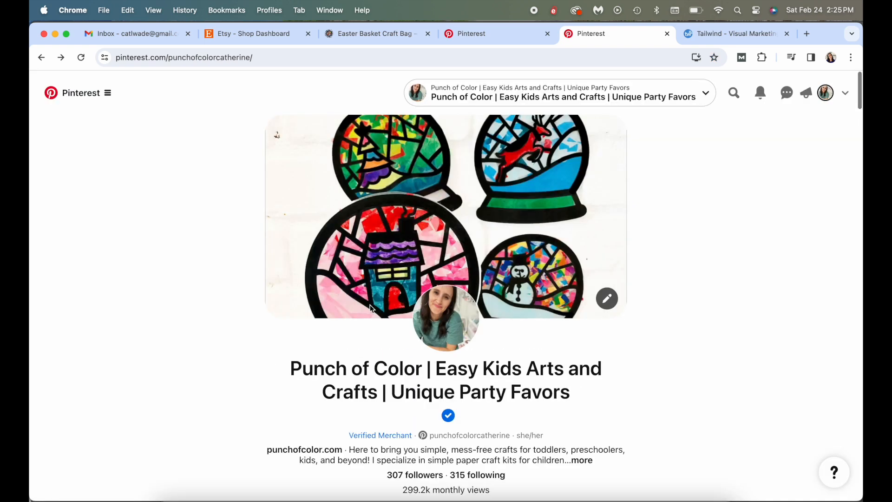
Start another new pin in Pinterest and upload EasterFavors2.jpg from the Pinterest folder
click(74, 91)
click(197, 159)
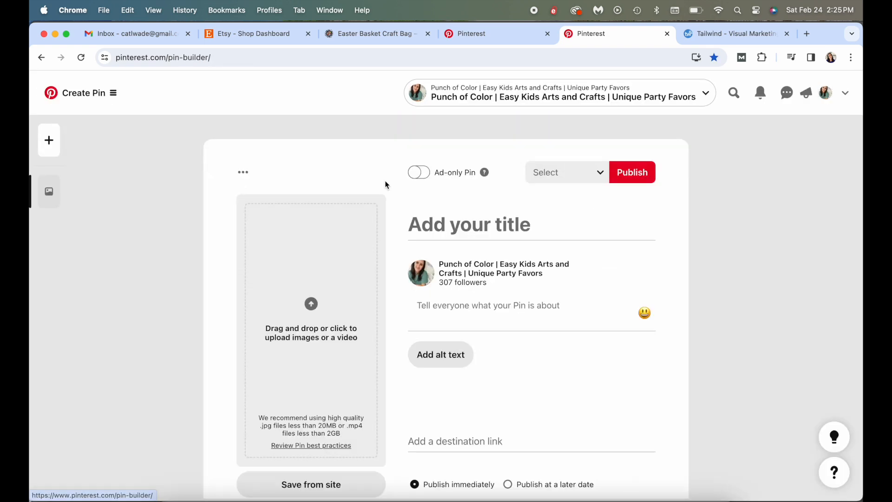
click(325, 254)
click(281, 154)
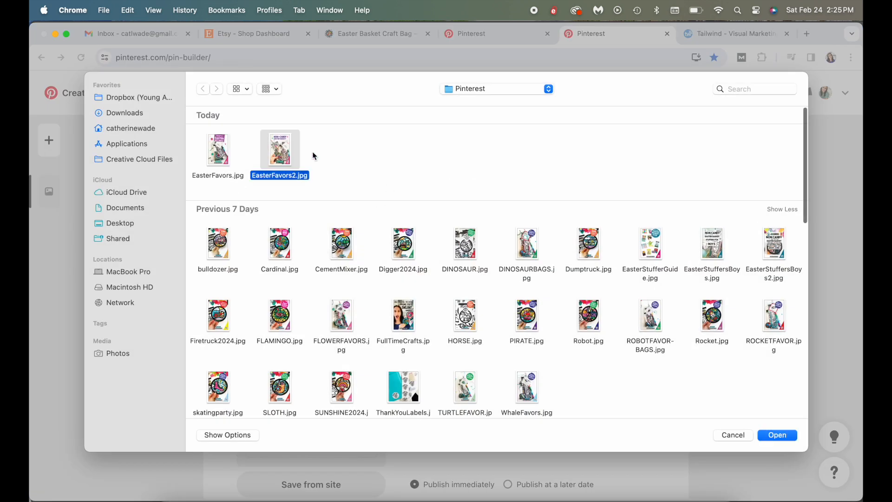
click(776, 435)
Title the second pin "Easter Activity Bag for Kids" and reuse the first pin's description
click(472, 228)
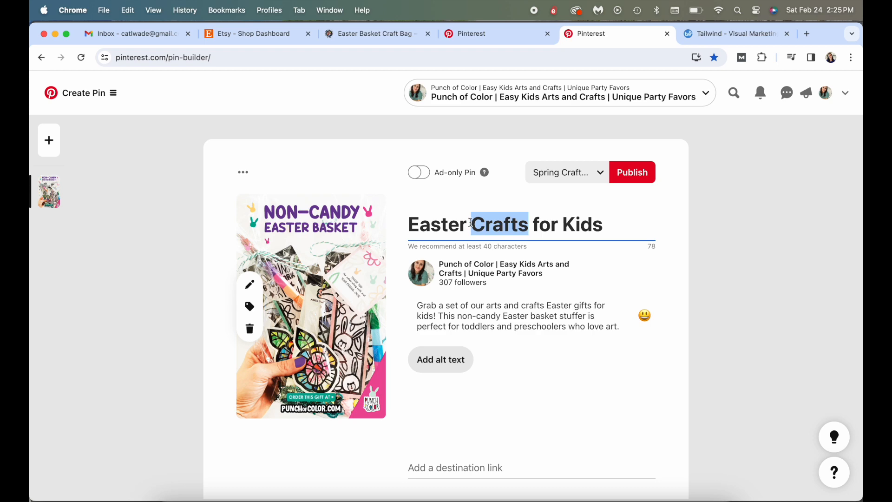
text(Activity Bag)
Paste the Easter Favor Bags product page address as the second pin's destination link and set it to publish at a later date
scroll(460, 285, down, 2)
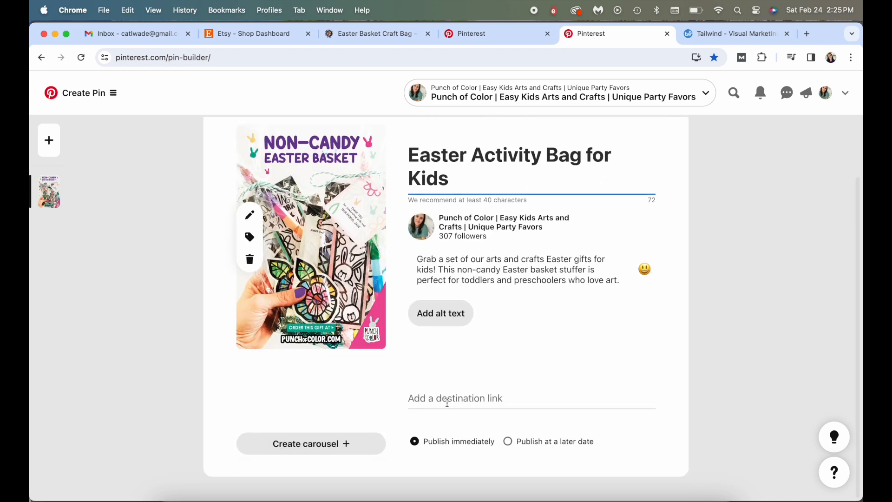
click(376, 33)
click(622, 36)
click(484, 399)
text(https://punchofcolor.com/products/easter-favor-bags)
click(508, 441)
Browse the board list and assign the second pin to the Unique Kids Gifts board
click(584, 135)
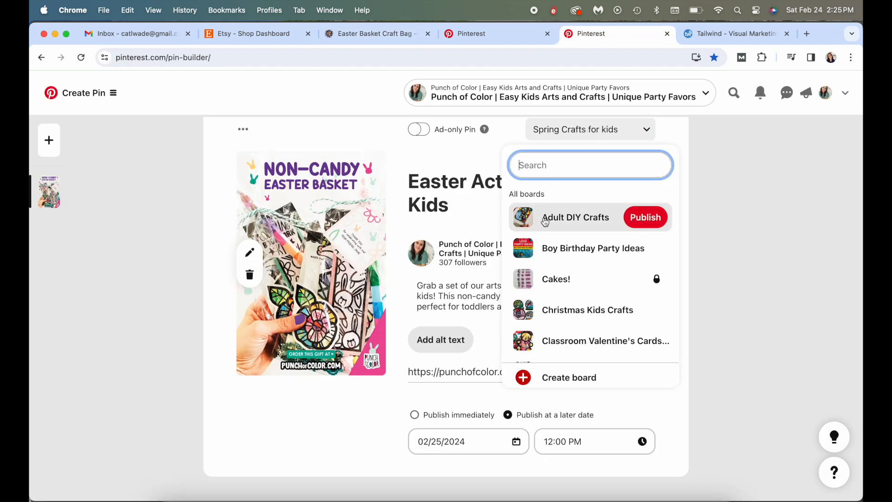
scroll(547, 218, down, 5)
scroll(544, 222, down, 5)
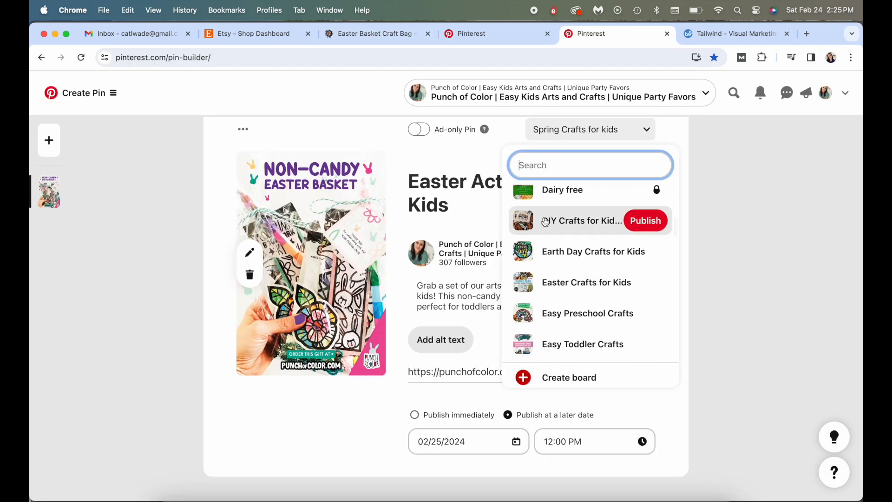
scroll(544, 222, down, 8)
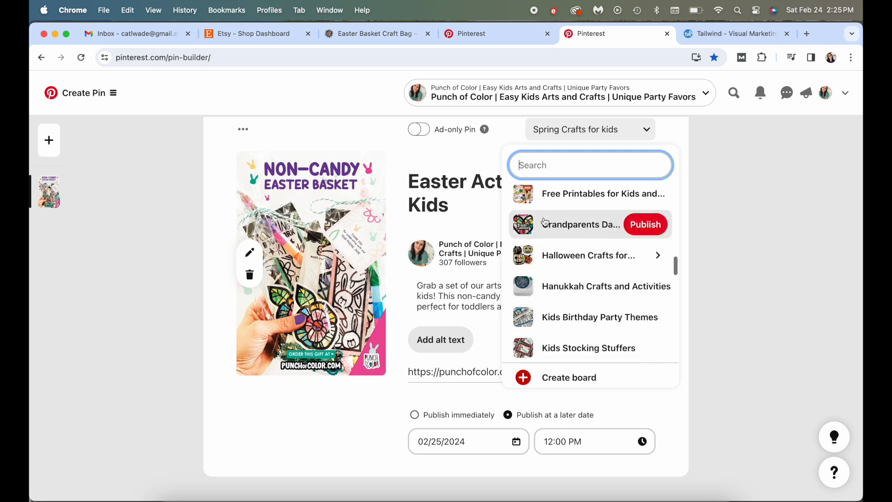
scroll(546, 222, down, 10)
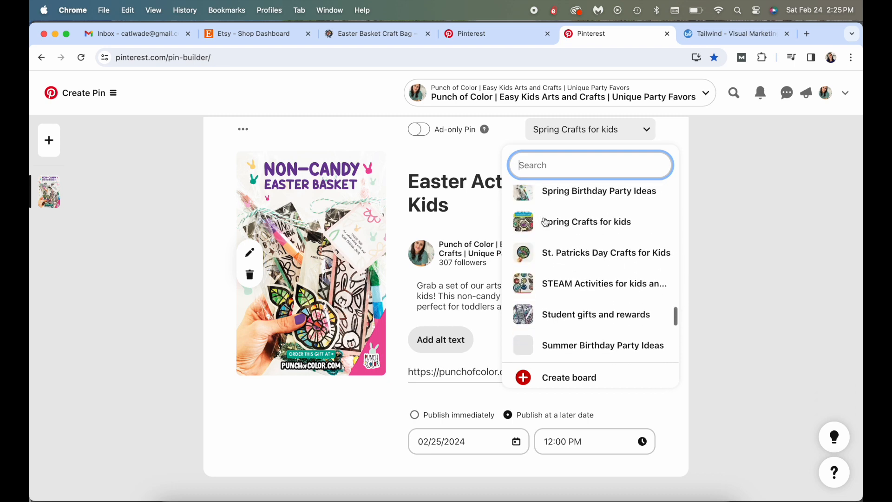
scroll(556, 224, up, 1)
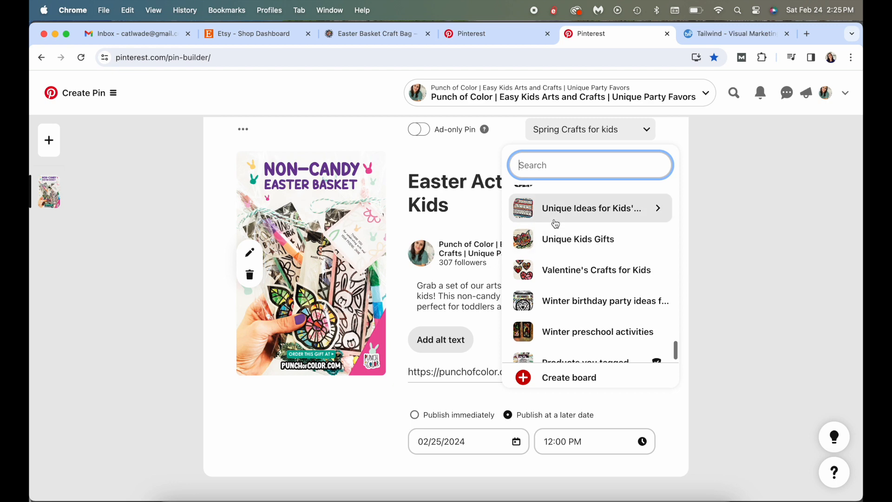
click(566, 245)
Keep the publish date at 02/25/2024, set the time to 09:00 PM, and schedule the second pin
click(481, 438)
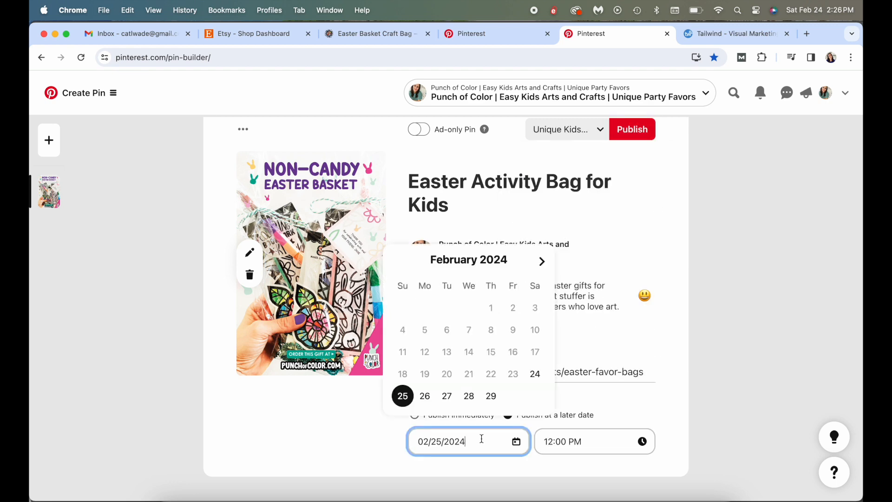
click(593, 442)
scroll(579, 344, down, 10)
click(578, 378)
scroll(609, 203, up, 1)
click(638, 161)
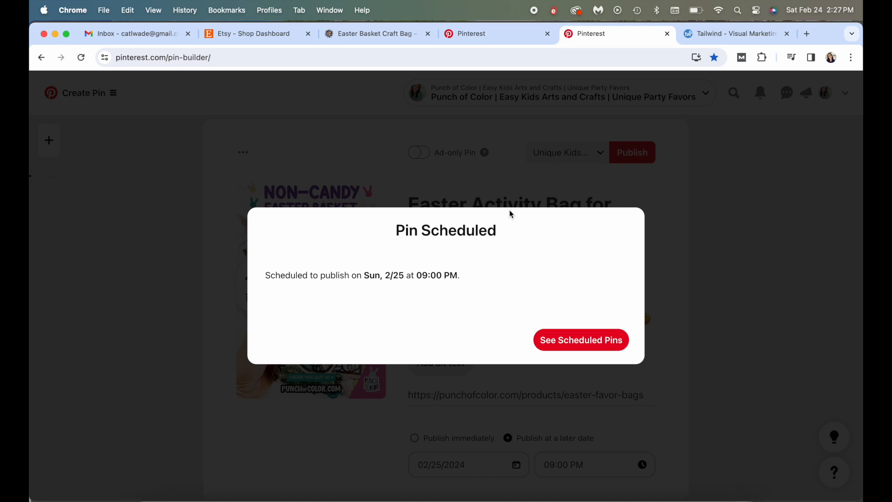
Open the scheduled pins and go to the Pinterest profile page to view the account
click(609, 344)
click(825, 92)
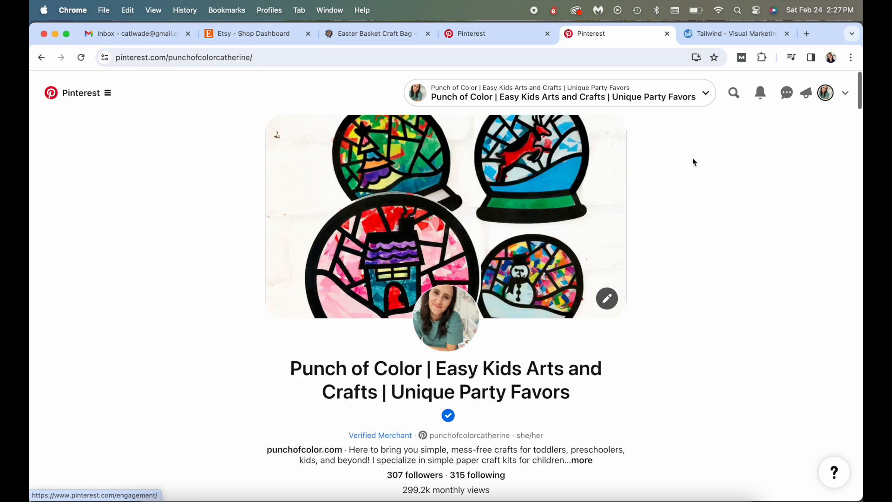
scroll(627, 220, down, 3)
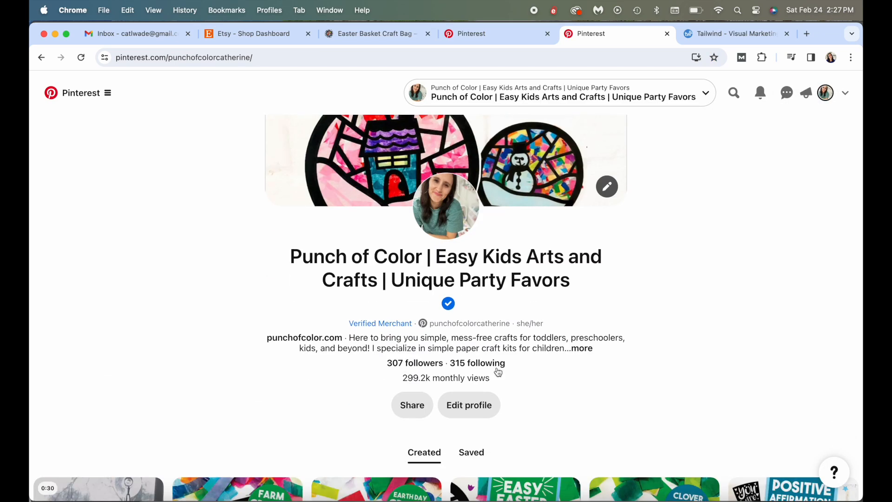
Look through the created pins on the profile, checking each pin's views, saves and clicks
scroll(437, 347, down, 12)
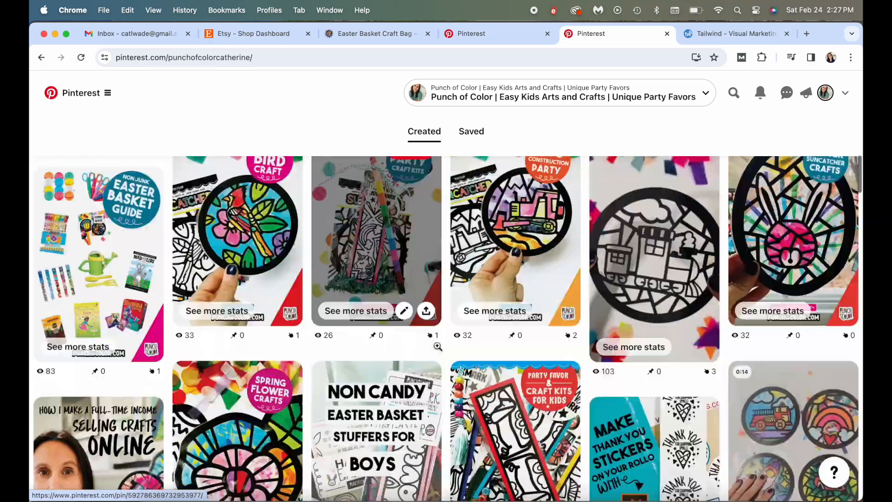
scroll(437, 346, down, 10)
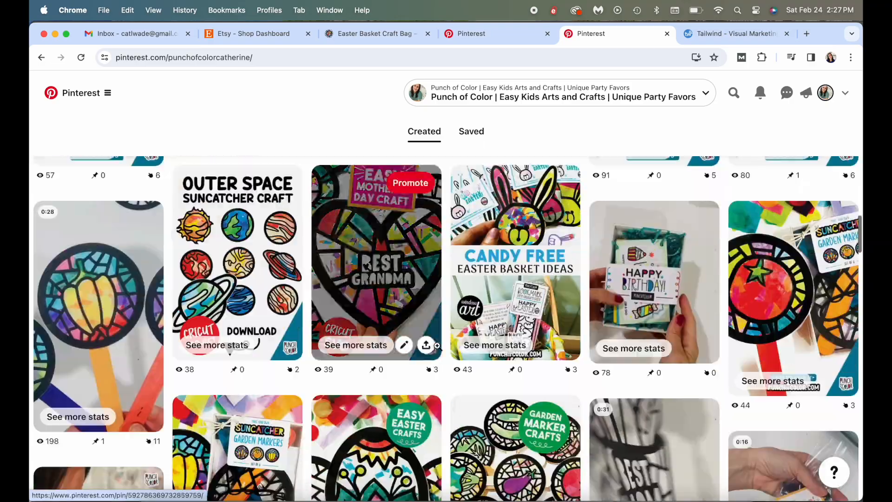
scroll(437, 346, up, 3)
scroll(570, 306, down, 5)
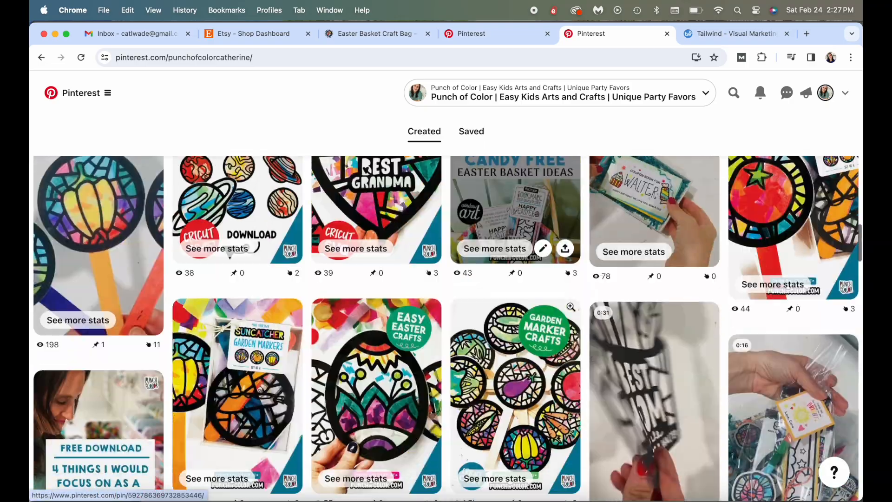
scroll(233, 320, down, 7)
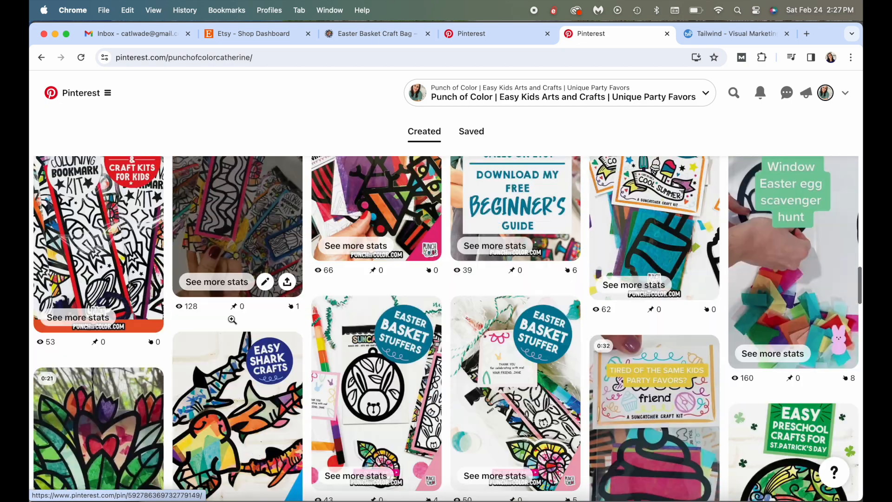
scroll(232, 319, down, 15)
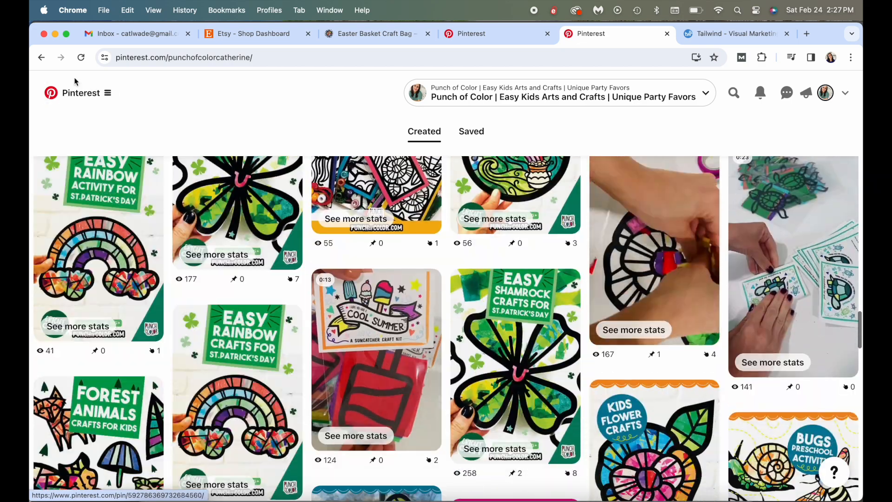
Open the Pinterest analytics overview and set the date range to the last 21 days
click(77, 93)
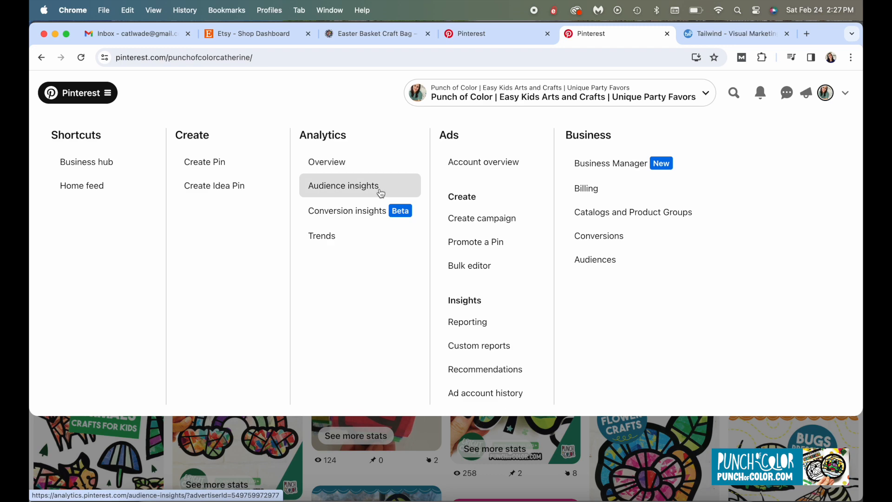
click(331, 158)
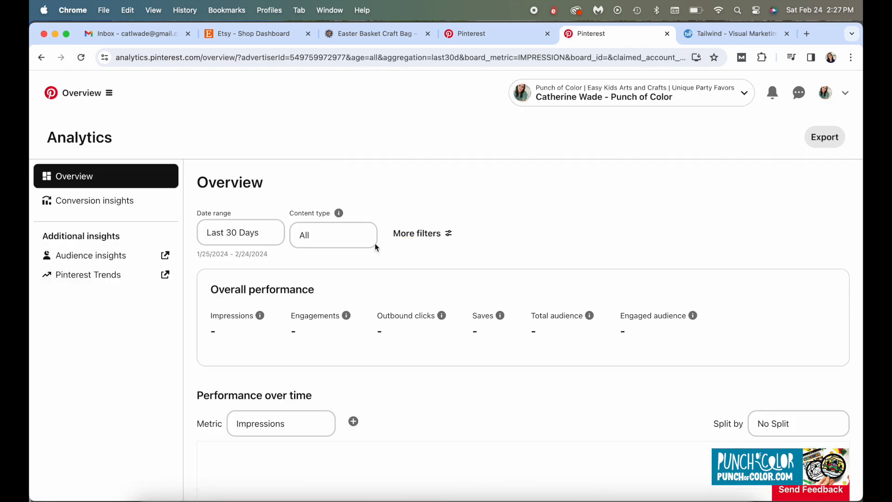
click(259, 302)
click(251, 290)
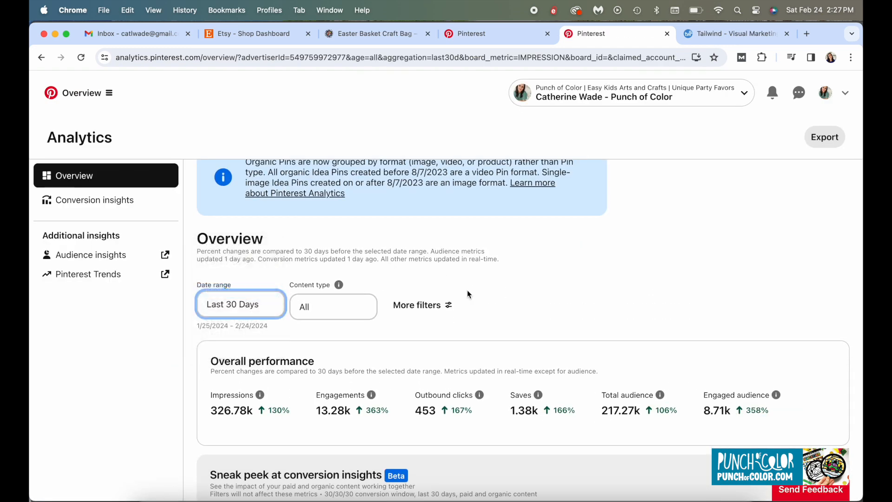
Sort the Top Pins list by pin clicks and examine the highest-ranked pins with their creation dates
scroll(494, 299, down, 10)
scroll(494, 298, down, 5)
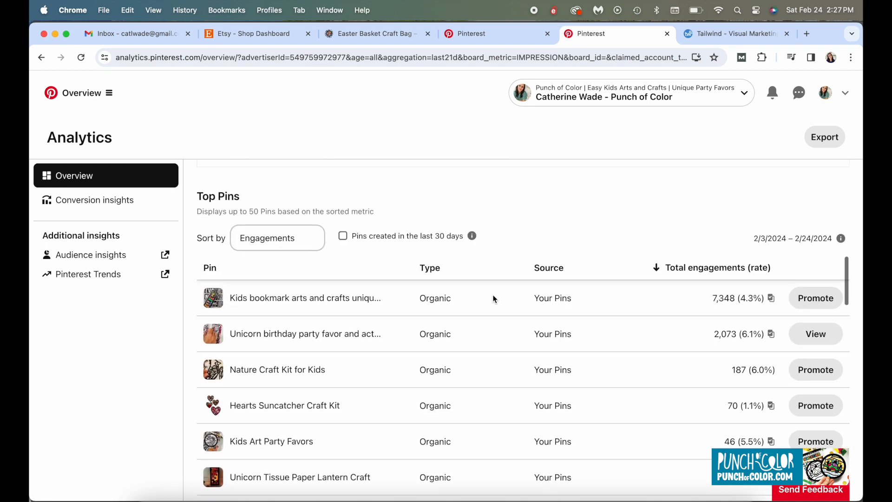
mouse_move(364, 254)
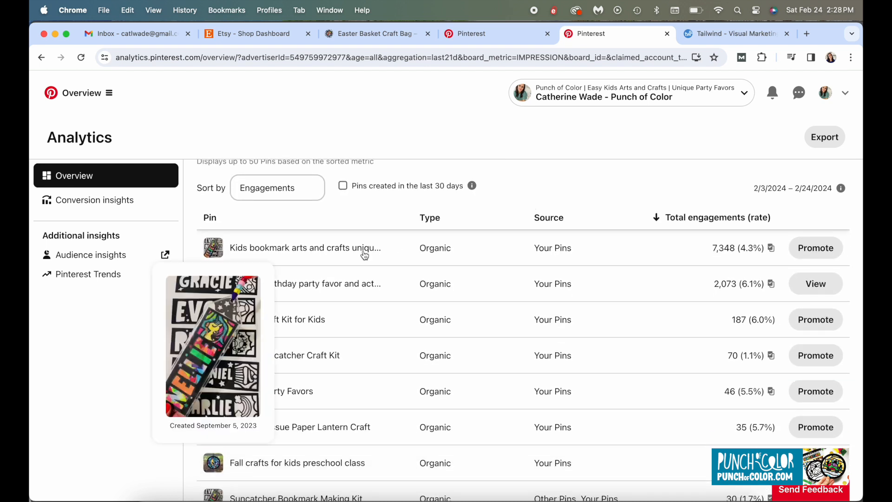
click(277, 187)
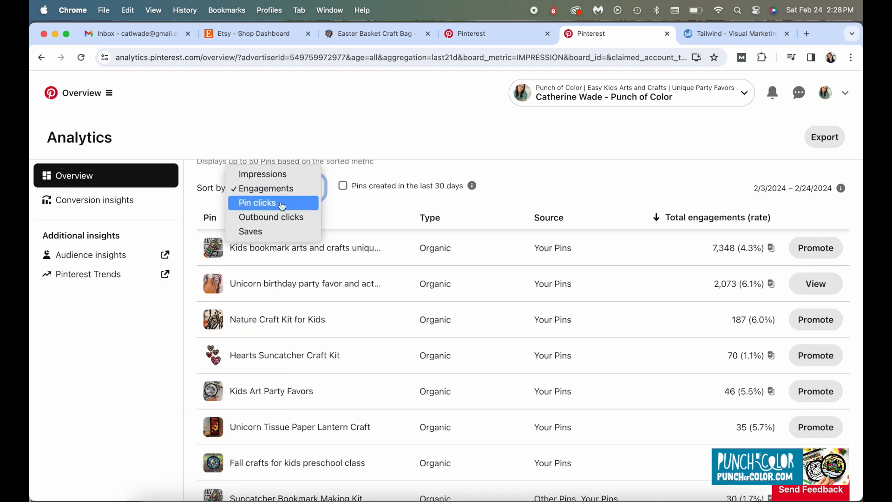
click(284, 203)
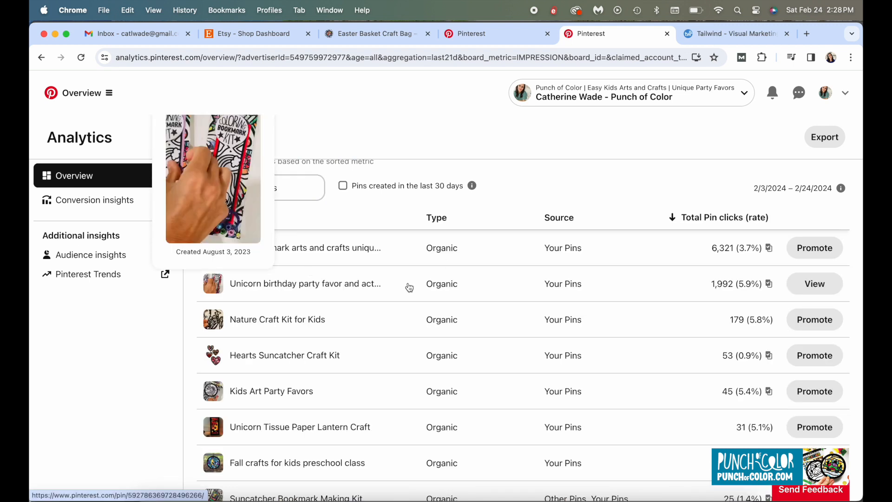
mouse_move(371, 322)
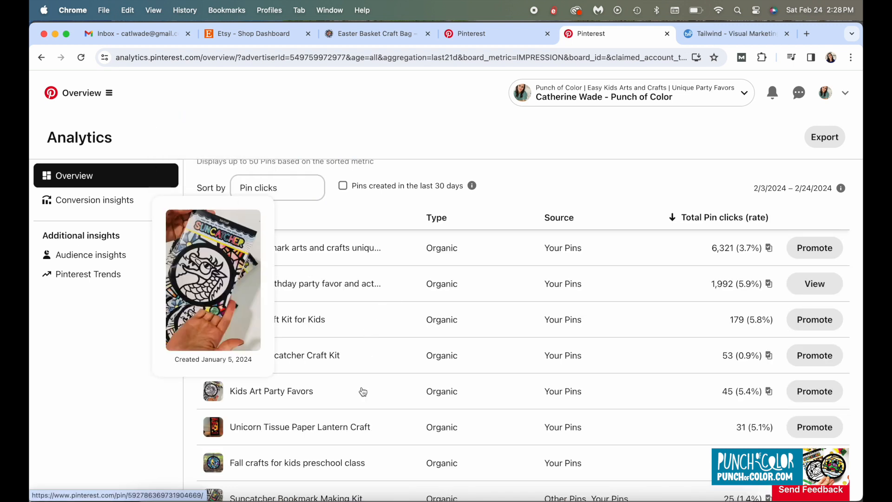
mouse_move(335, 421)
scroll(335, 421, down, 3)
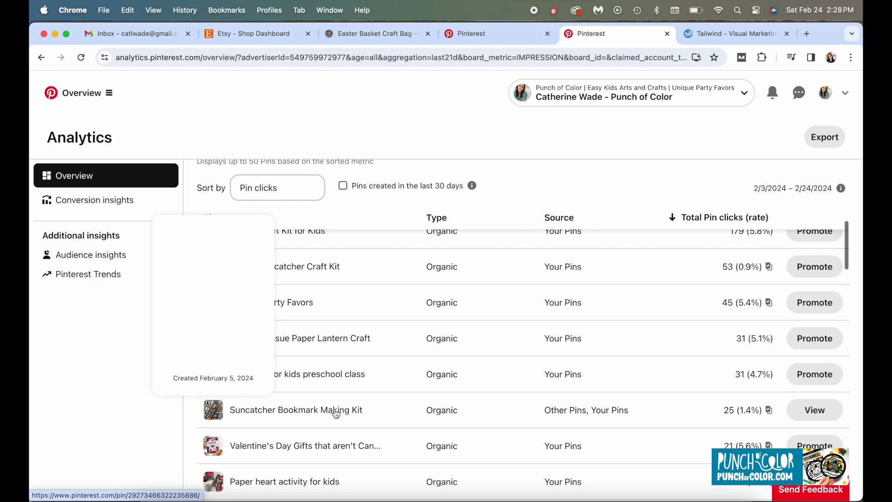
scroll(333, 448, down, 5)
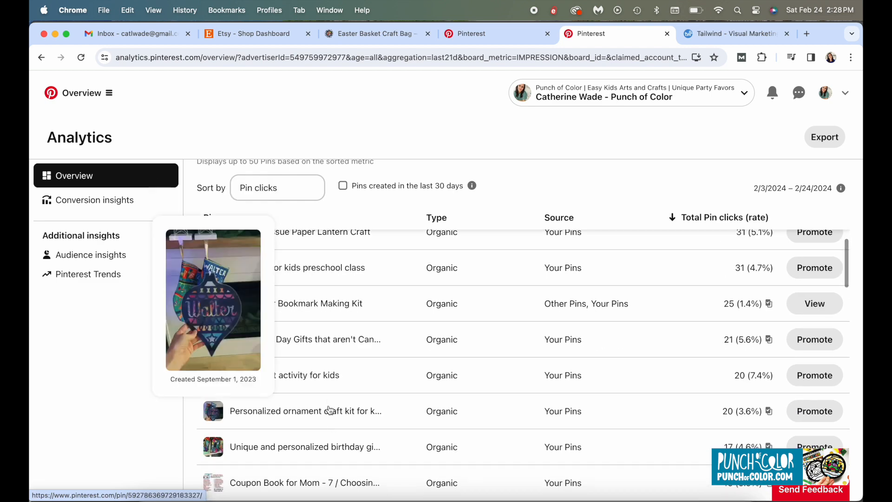